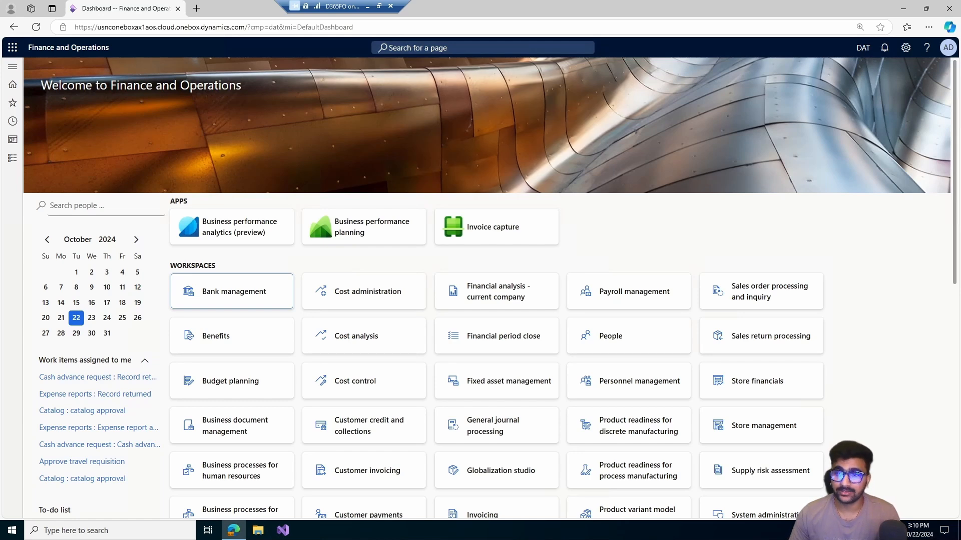
- Look through the list of available companies in the company selector, keeping DAT as the current company
click(863, 48)
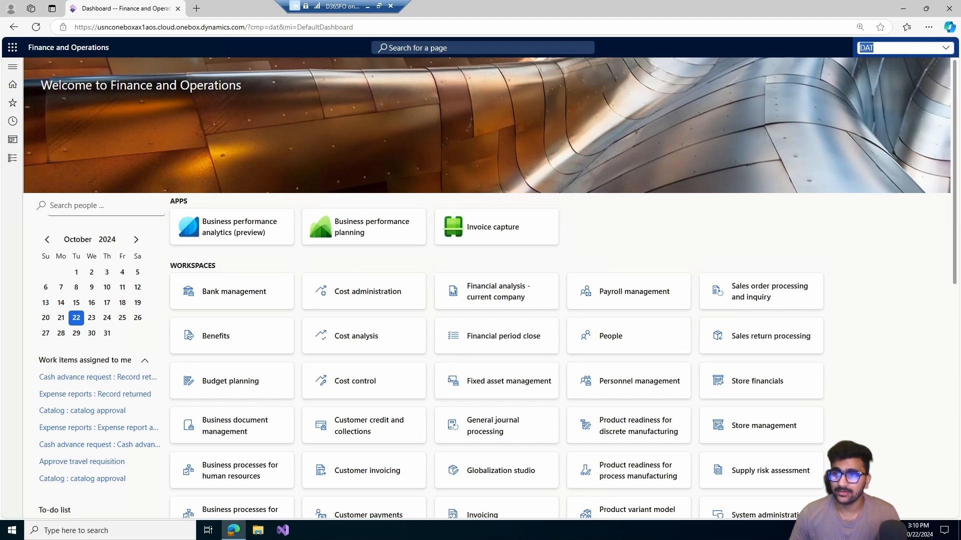
key(Escape)
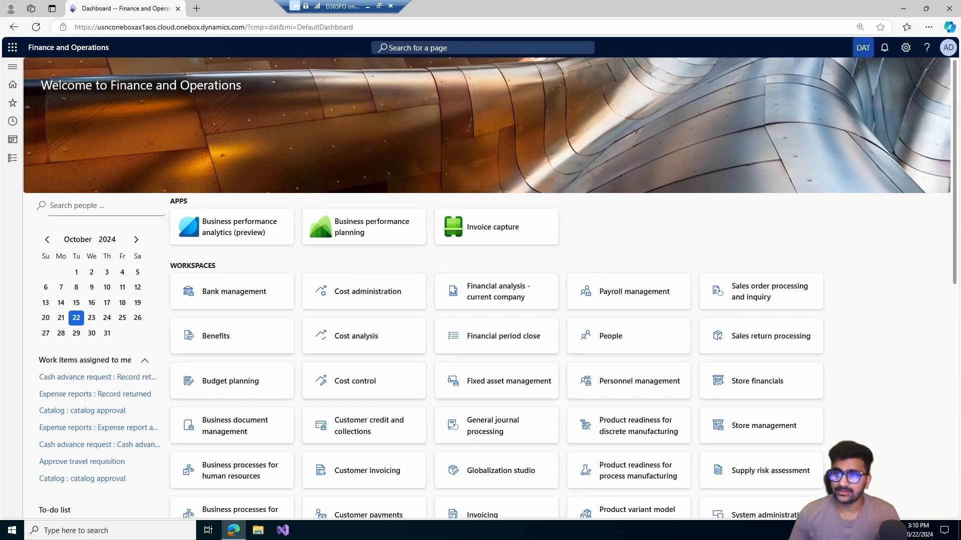
click(862, 48)
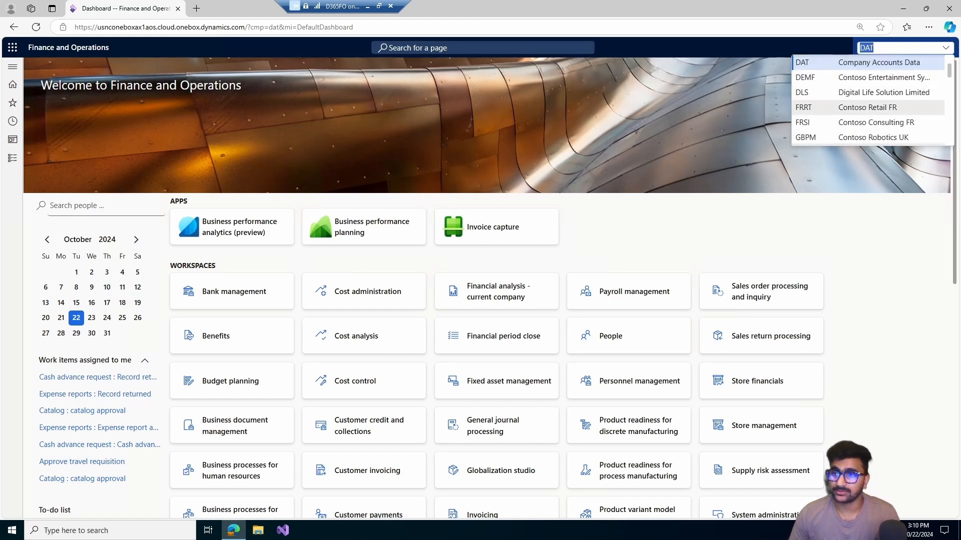
scroll(868, 100, down, 3)
scroll(868, 105, up, 3)
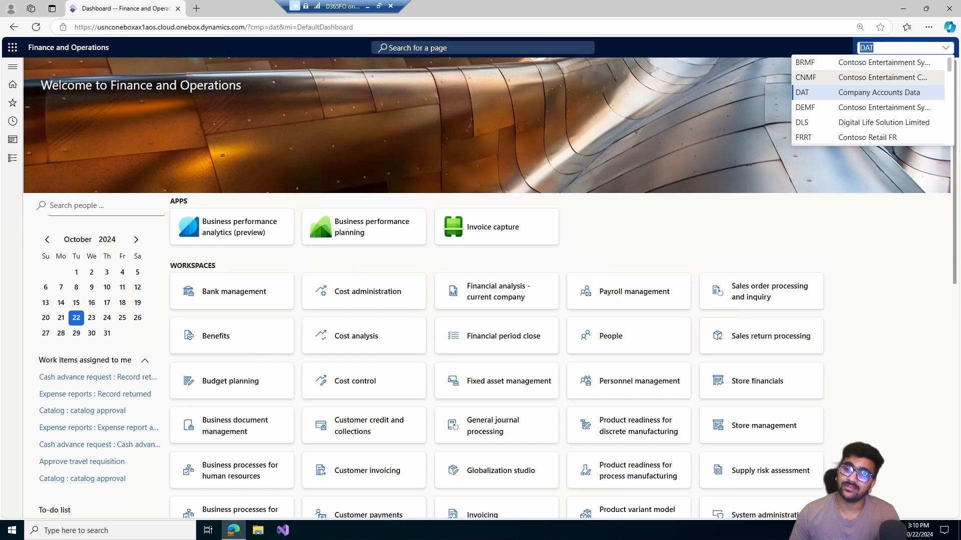
scroll(868, 105, down, 3)
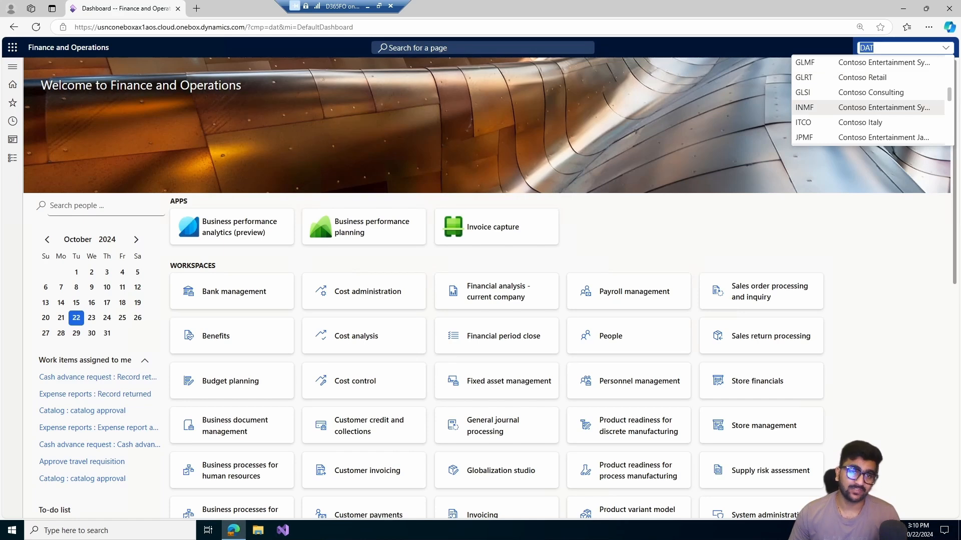
scroll(868, 100, up, 2)
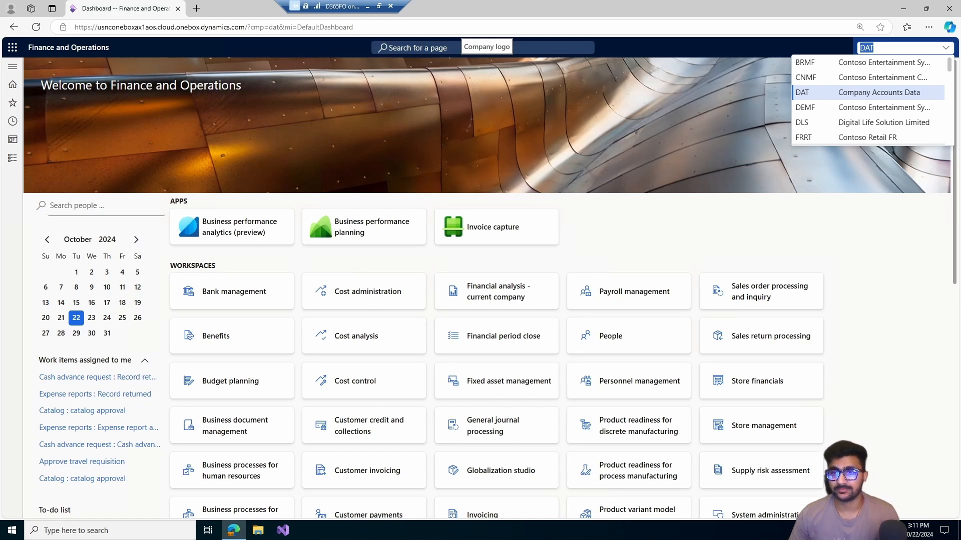
key(Return)
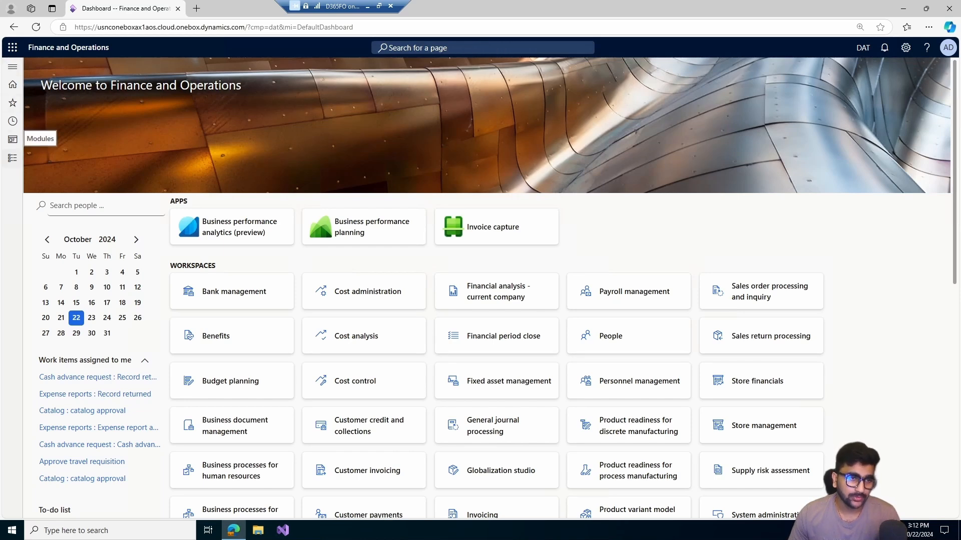
- Open the Legal entities page of the Organization administration module
click(12, 158)
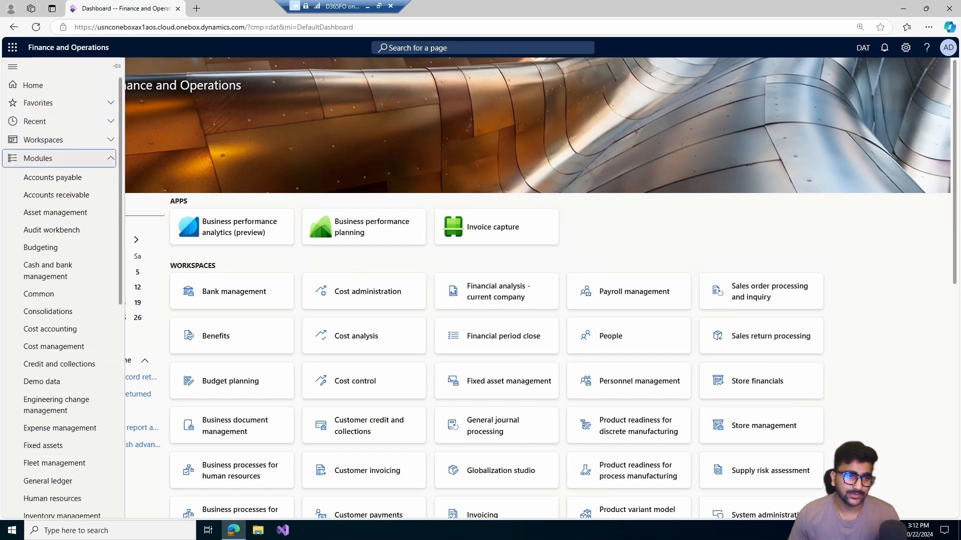
scroll(60, 165, down, 4)
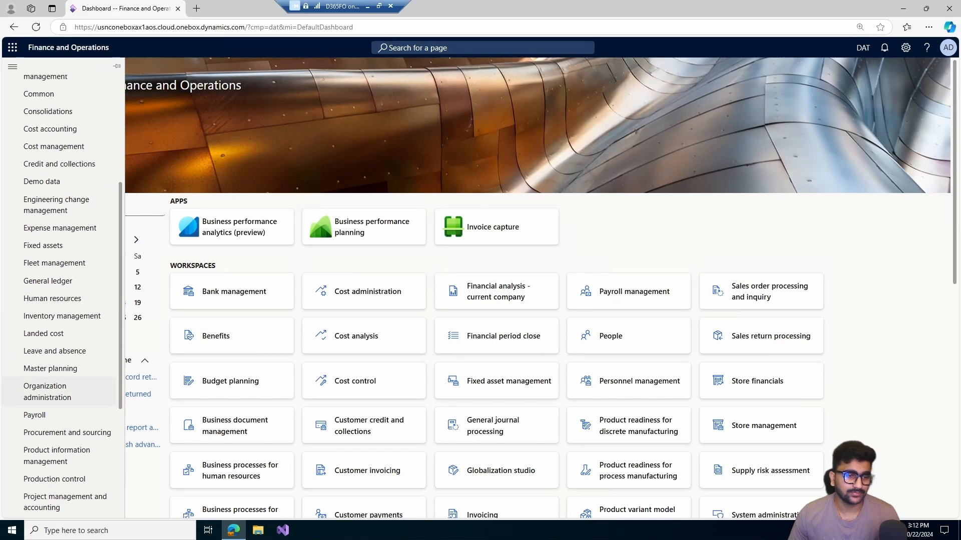
click(47, 391)
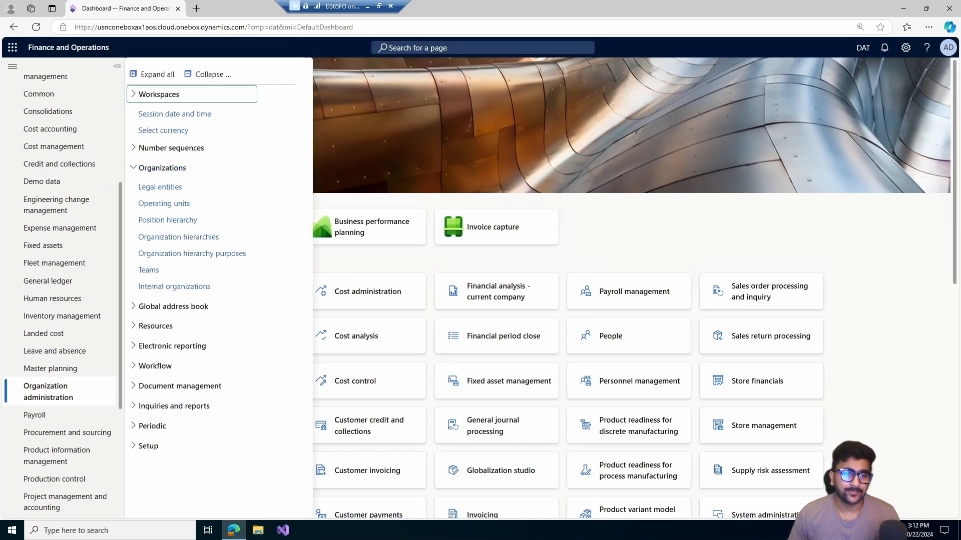
click(160, 187)
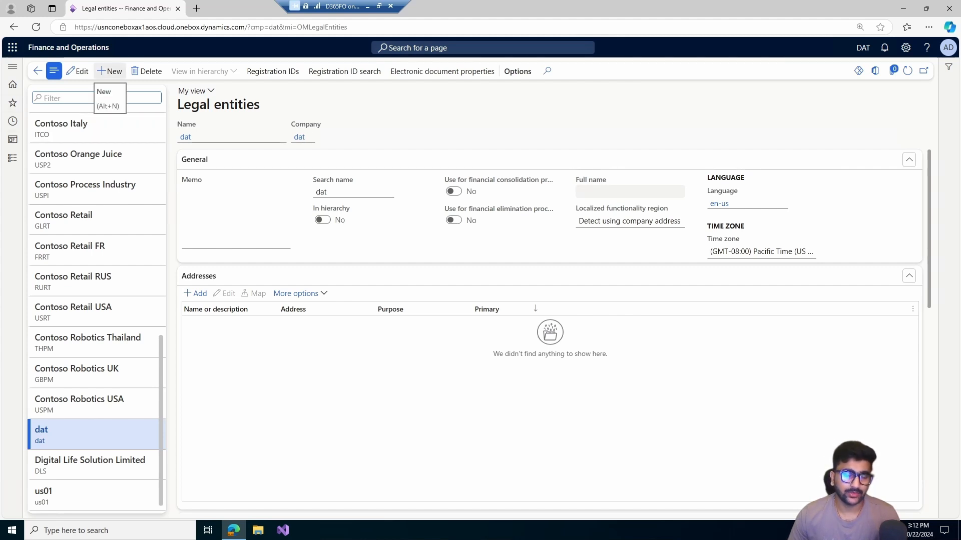
- Create a new legal entity named Trade Link Limited with company code TLL and country/region ind
click(109, 71)
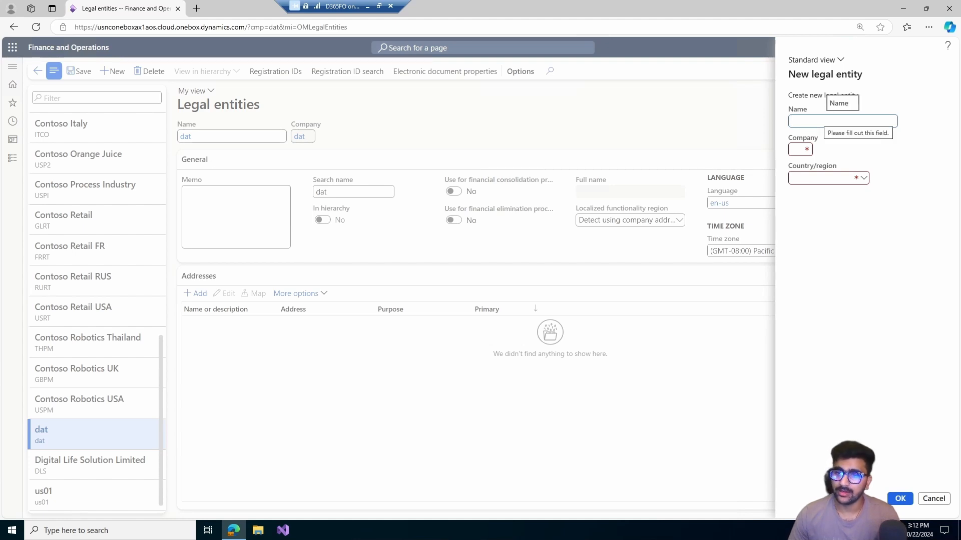
click(824, 121)
key(Return)
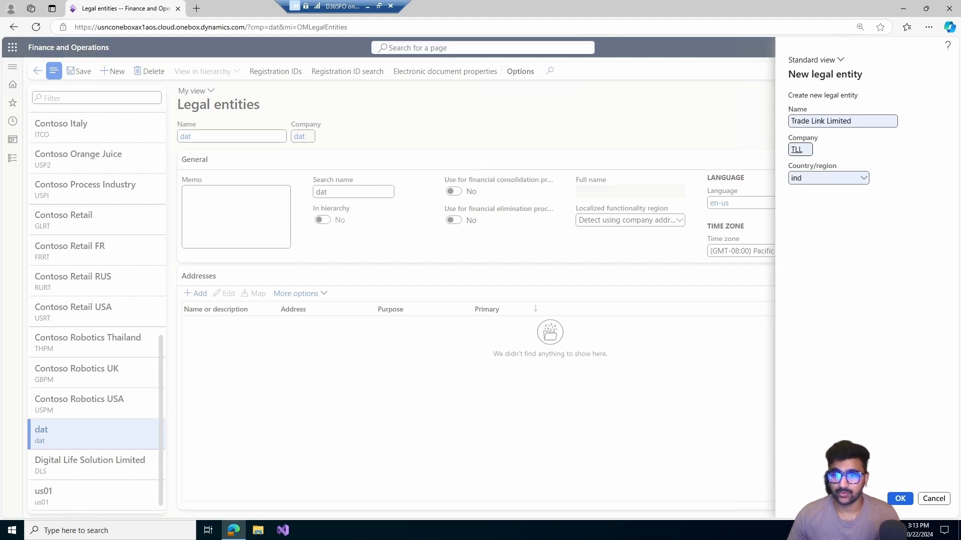
click(800, 149)
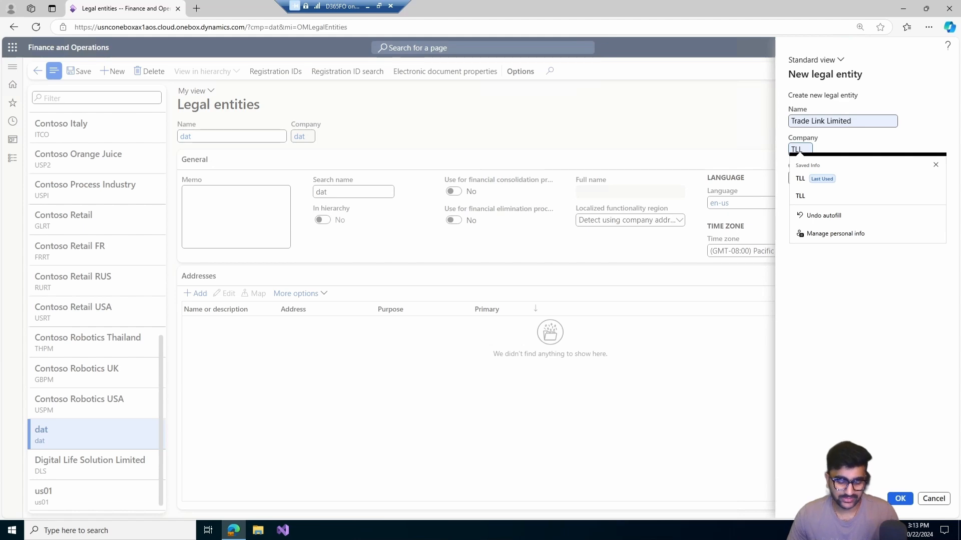
text(t)
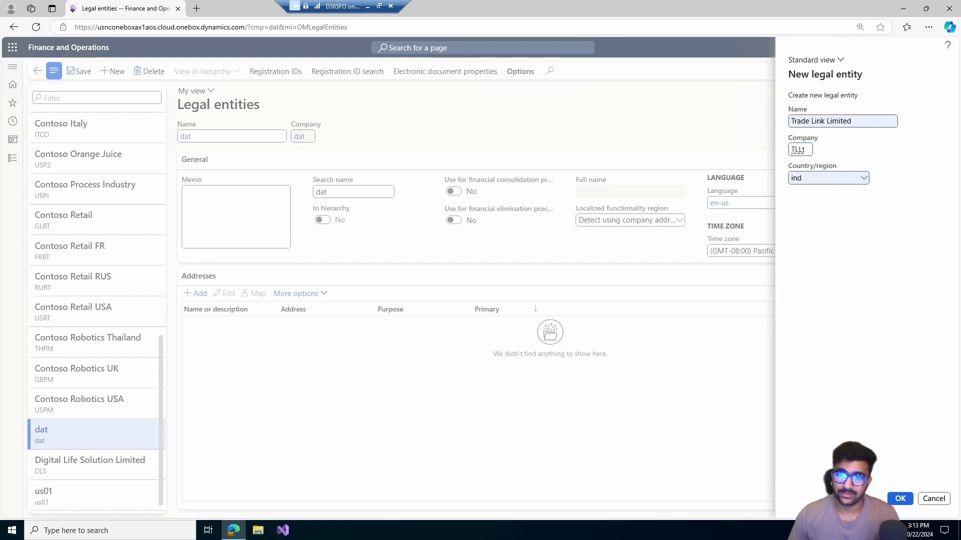
key(BackSpace)
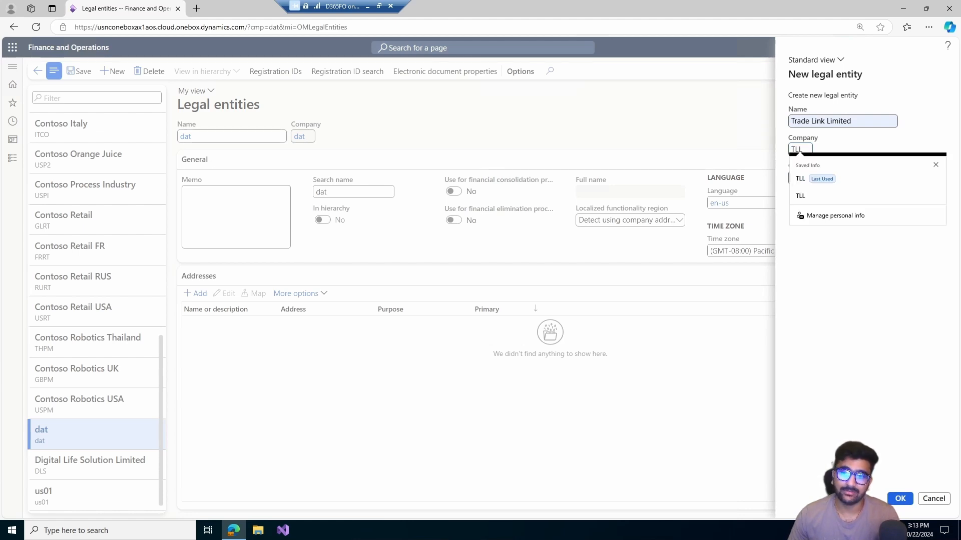
key(Escape)
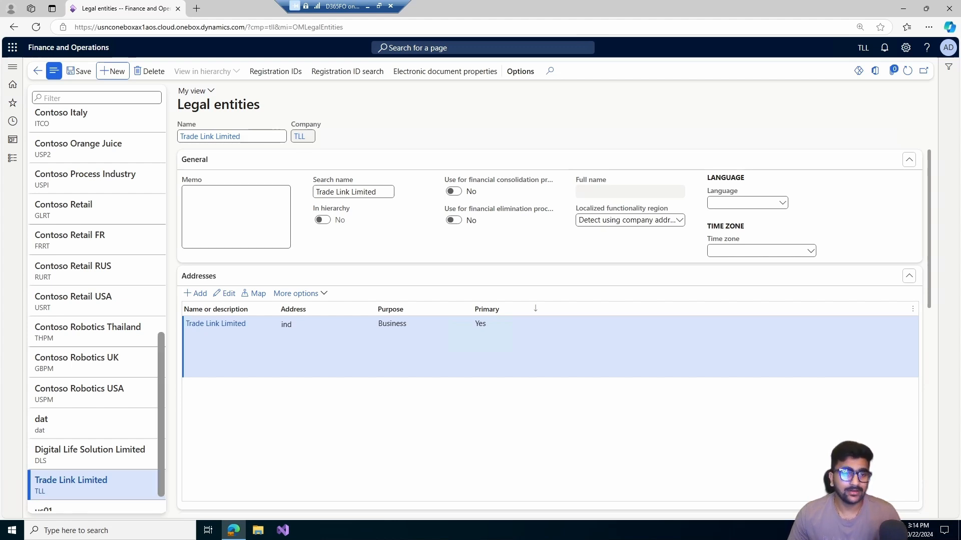
- Collapse all sections of the Trade Link Limited record and paste the company description into the General section's memo
right_click(370, 160)
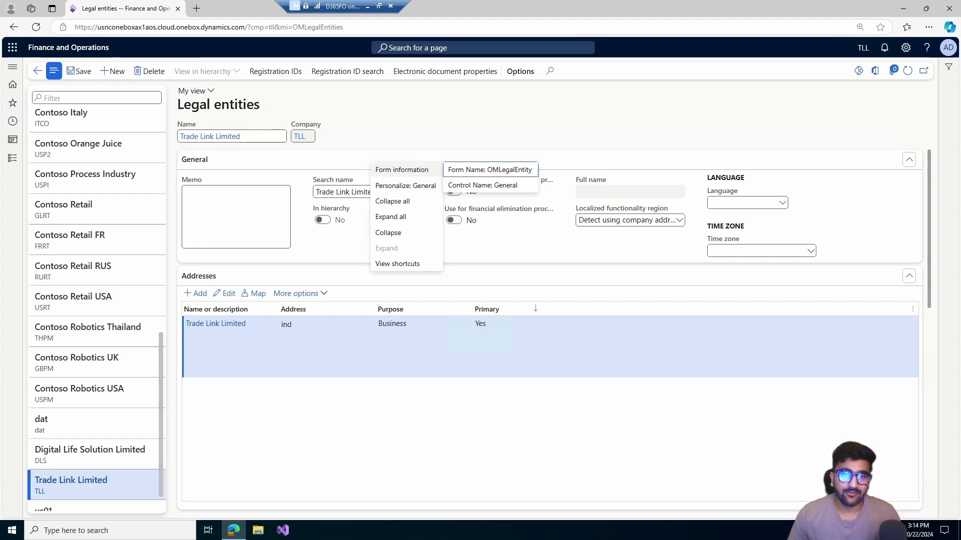
click(393, 200)
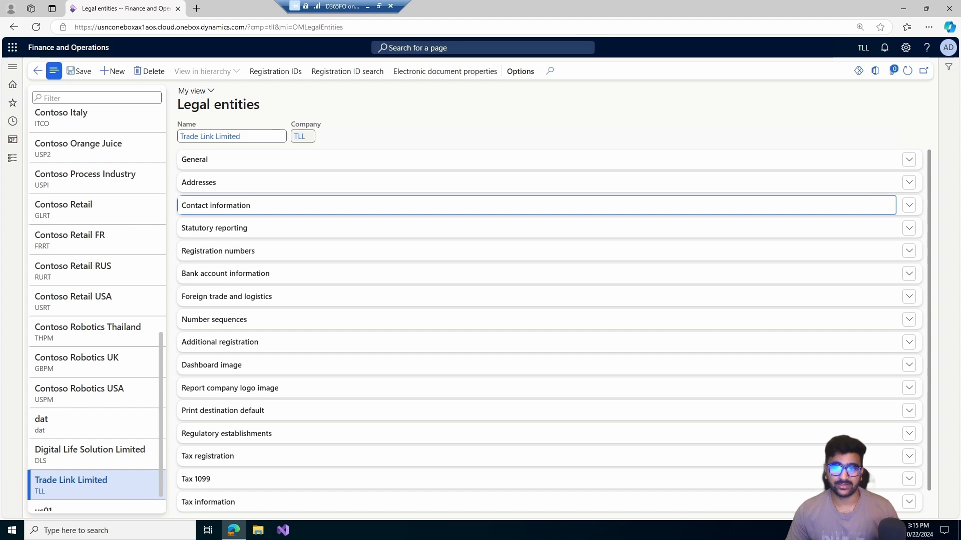
click(194, 160)
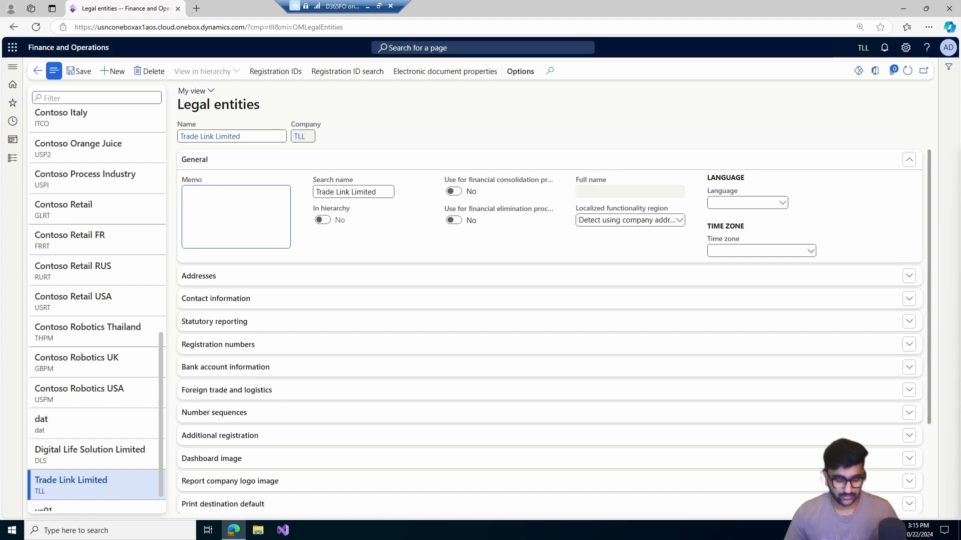
key(ctrl+v)
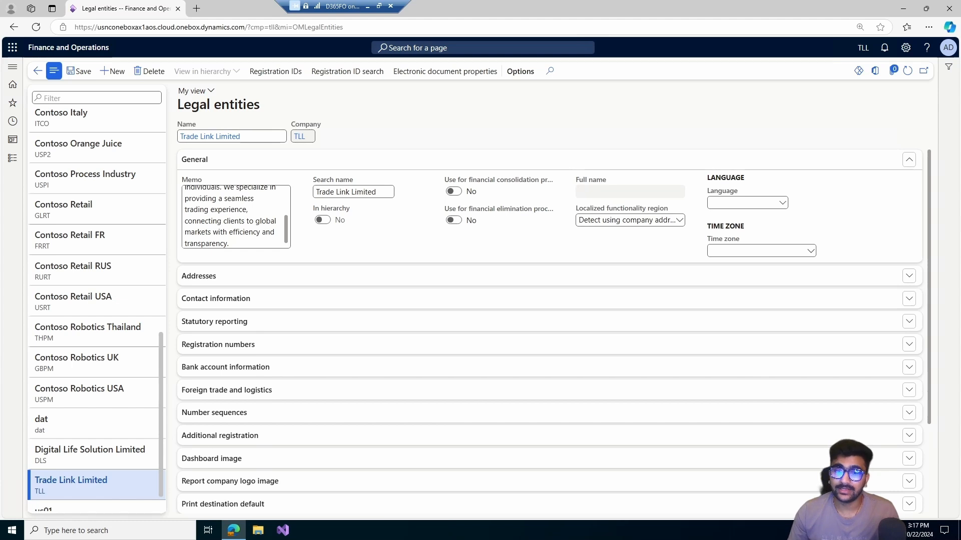
- Set the legal entity's language to en-in in the General section
mouse_move(461, 191)
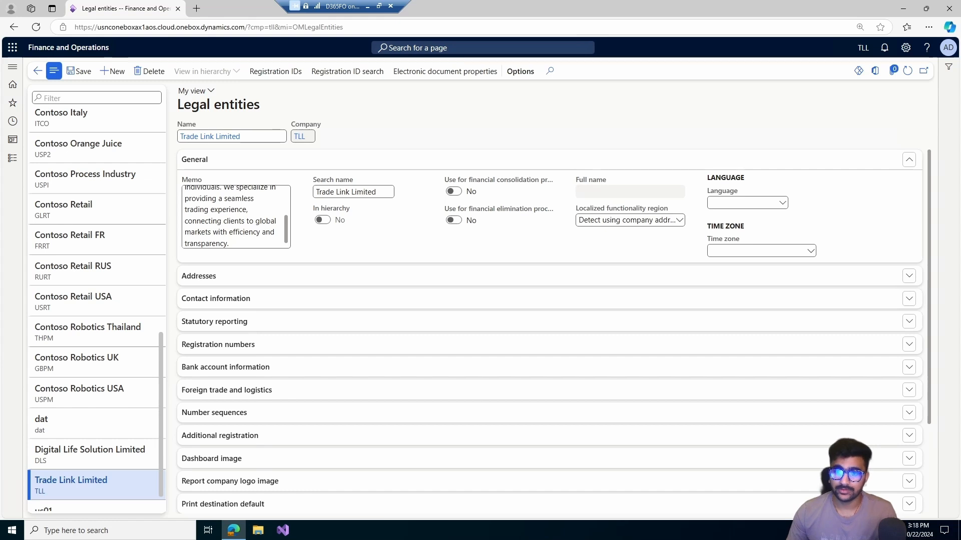
key(alt+Down)
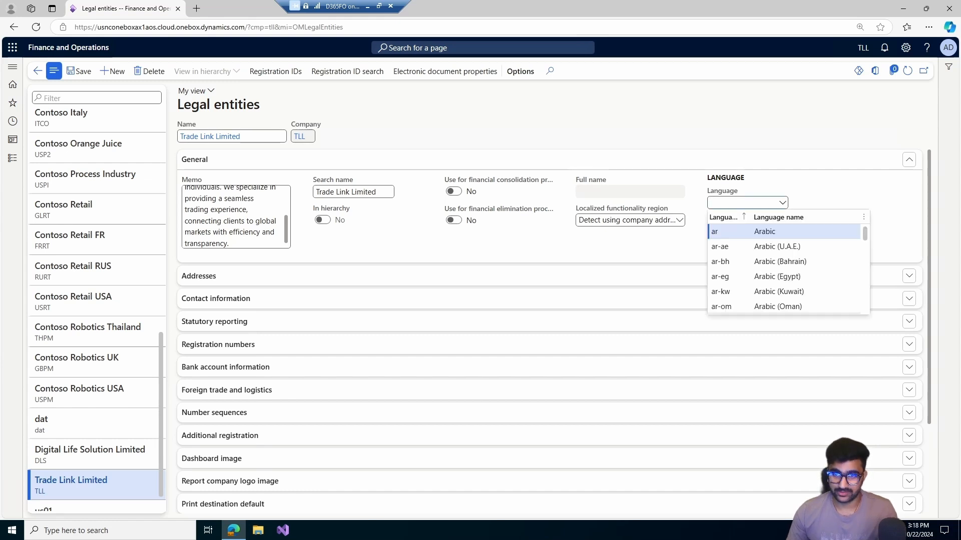
text(en)
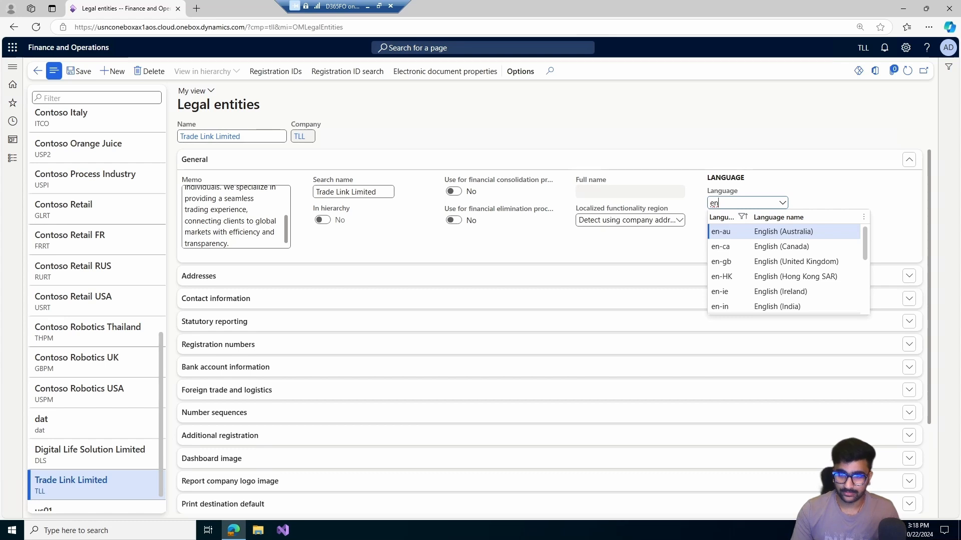
text(-in)
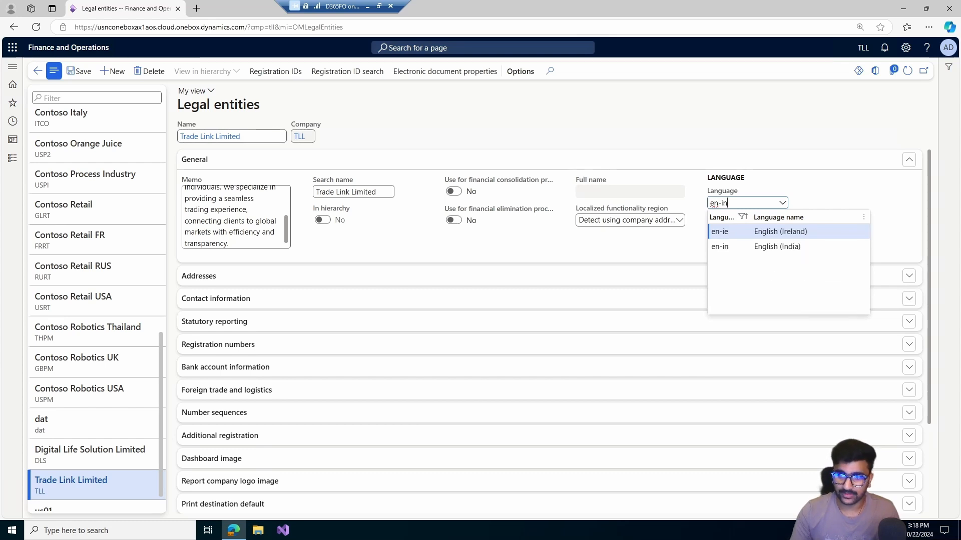
key(Return)
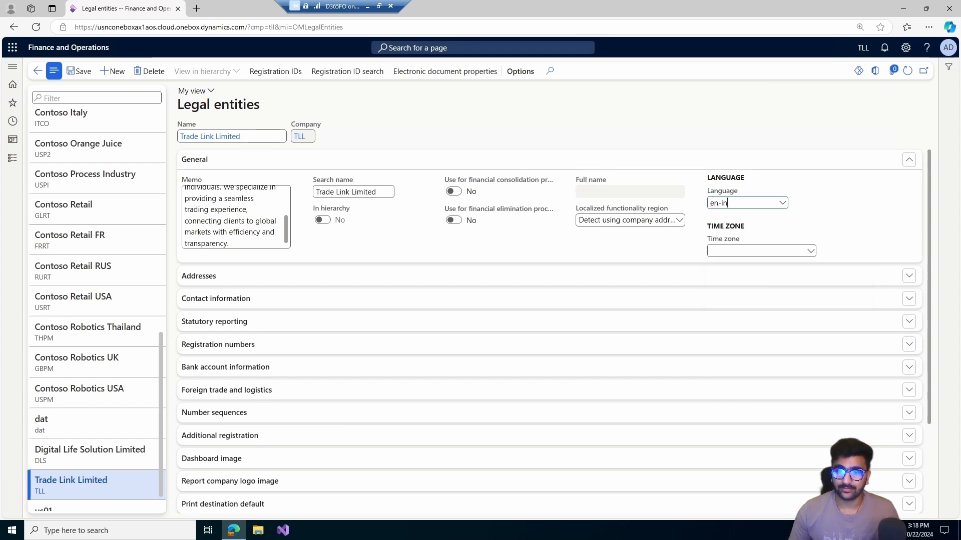
- Set the time zone to (GMT+05:30) Chennai, Kolkata, Mumbai, New Delhi and collapse the General section
click(761, 250)
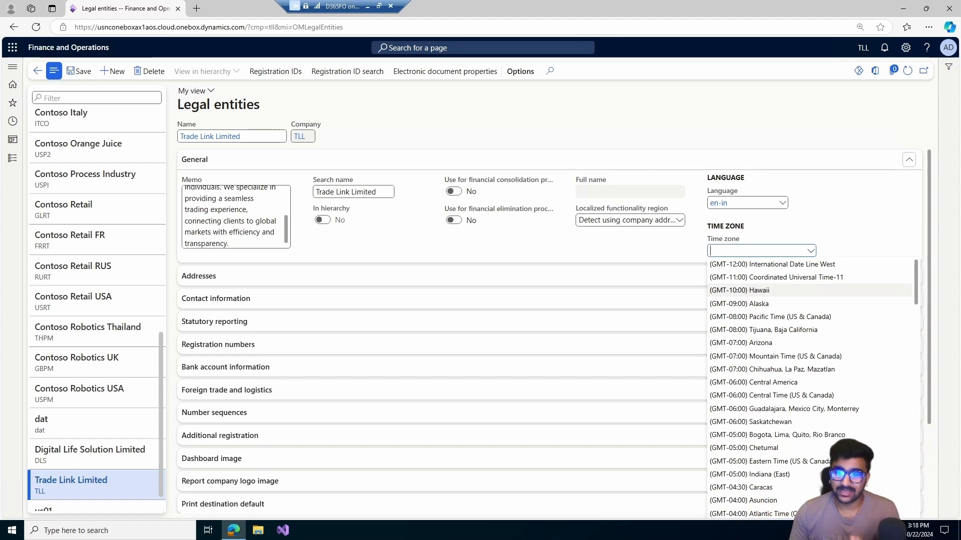
scroll(809, 298, down, 2)
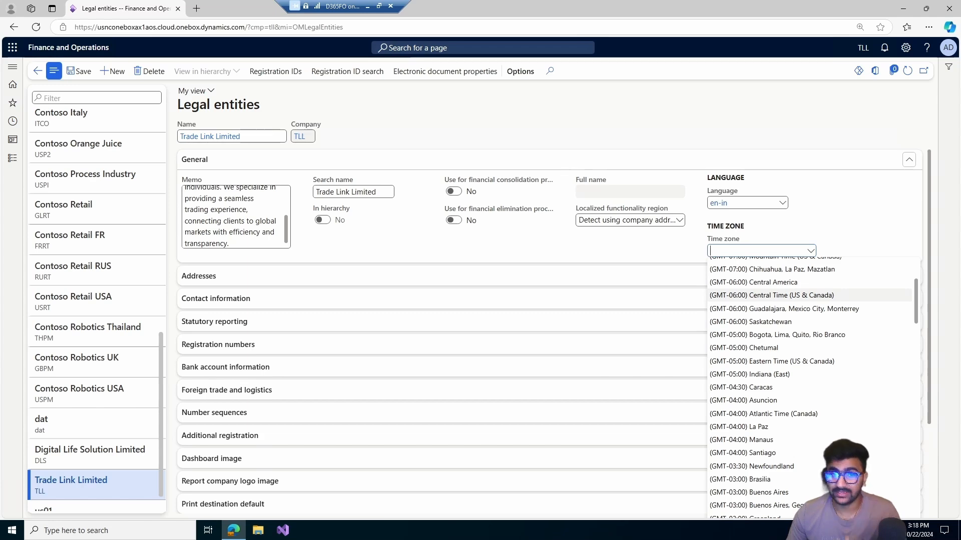
scroll(809, 350, down, 5)
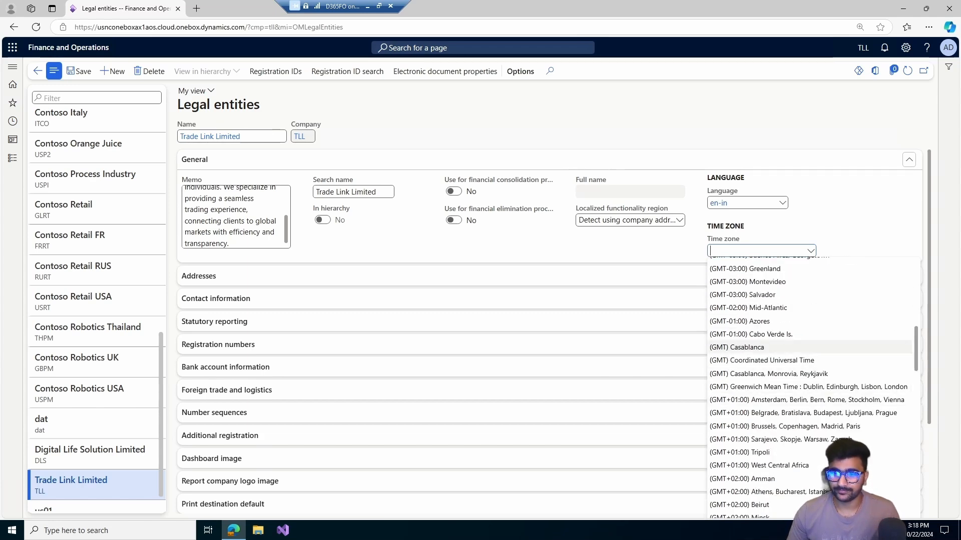
scroll(809, 347, down, 4)
scroll(809, 446, down, 4)
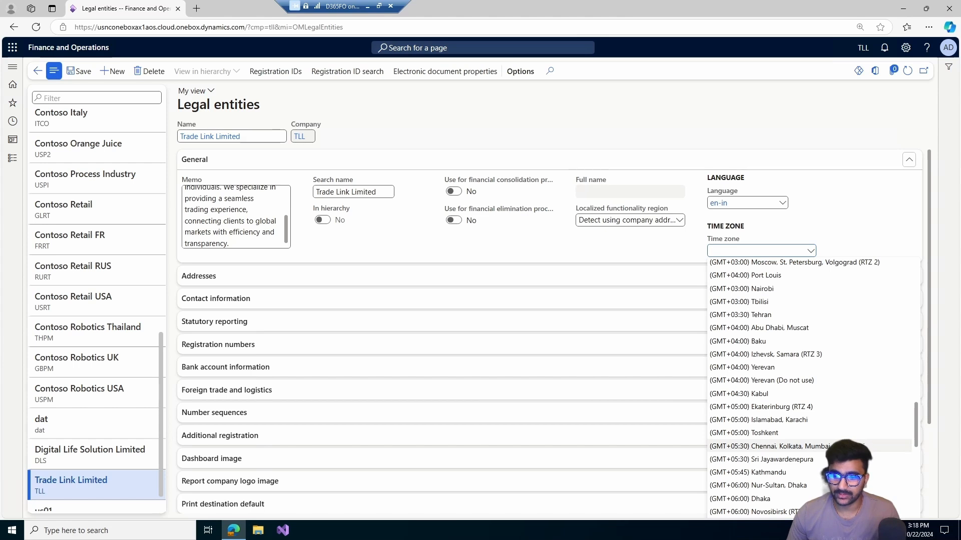
click(809, 446)
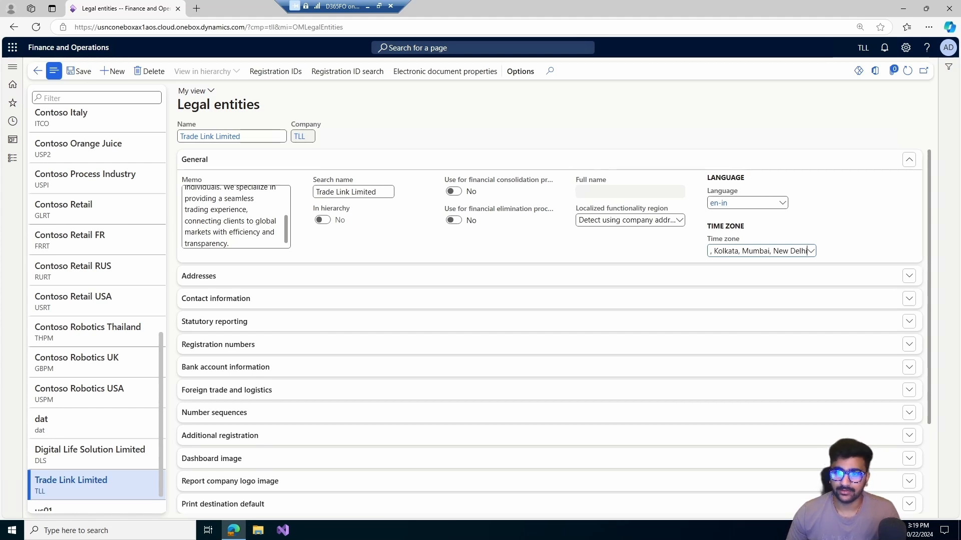
click(536, 159)
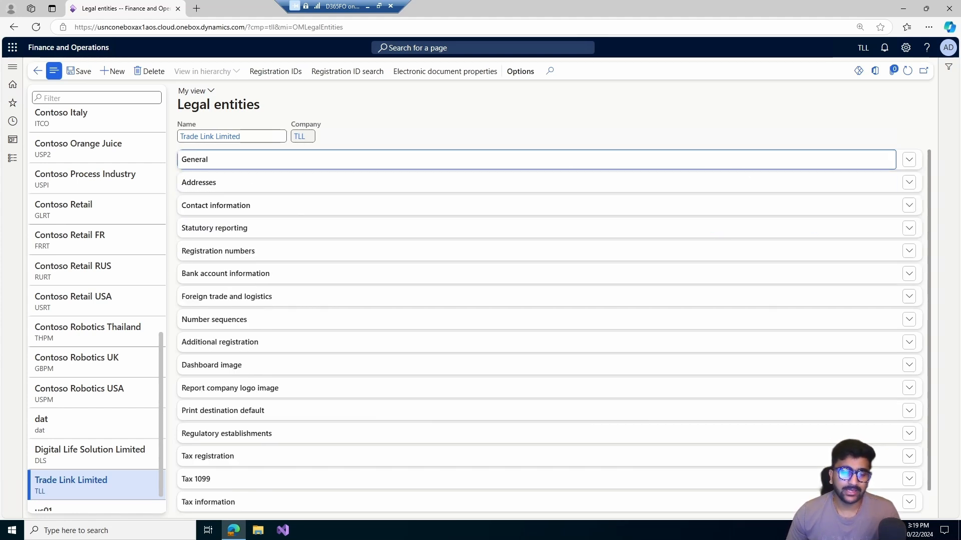
- Open the Trade Link Limited address for editing in the Addresses section and review the available purposes
key(Tab)
key(Return)
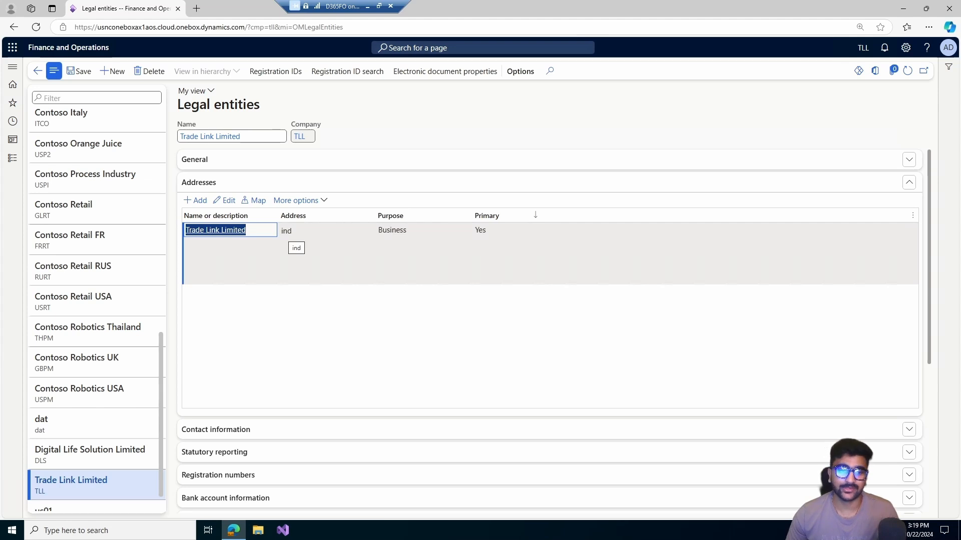
click(225, 201)
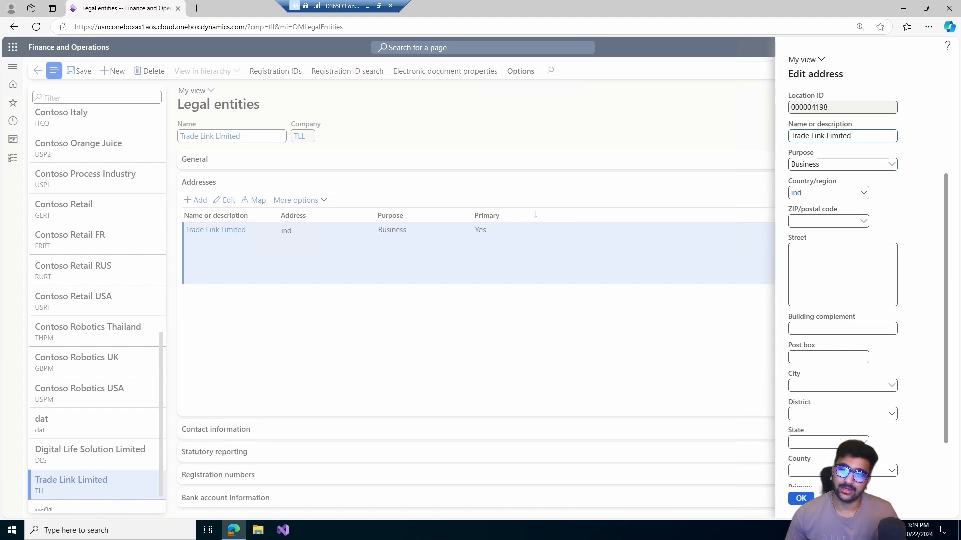
click(858, 136)
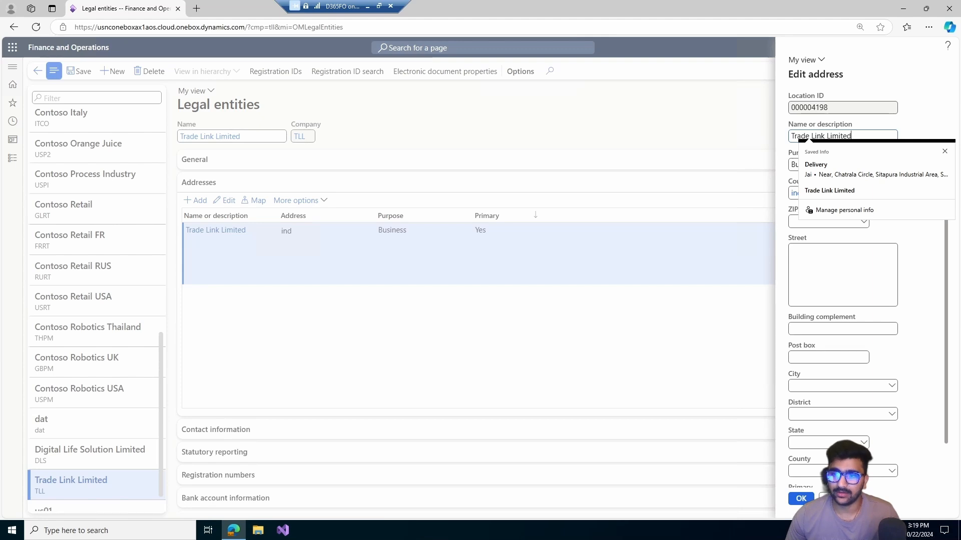
click(793, 164)
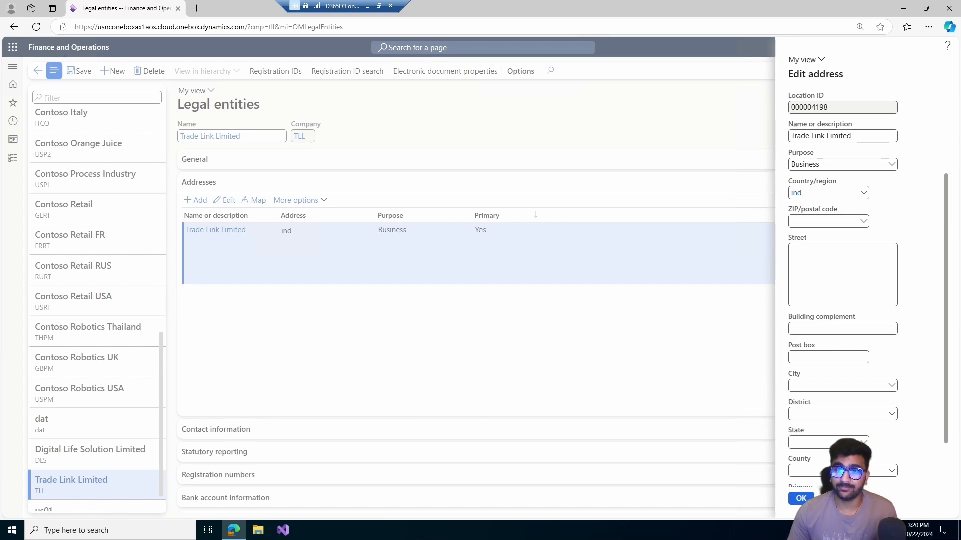
click(891, 165)
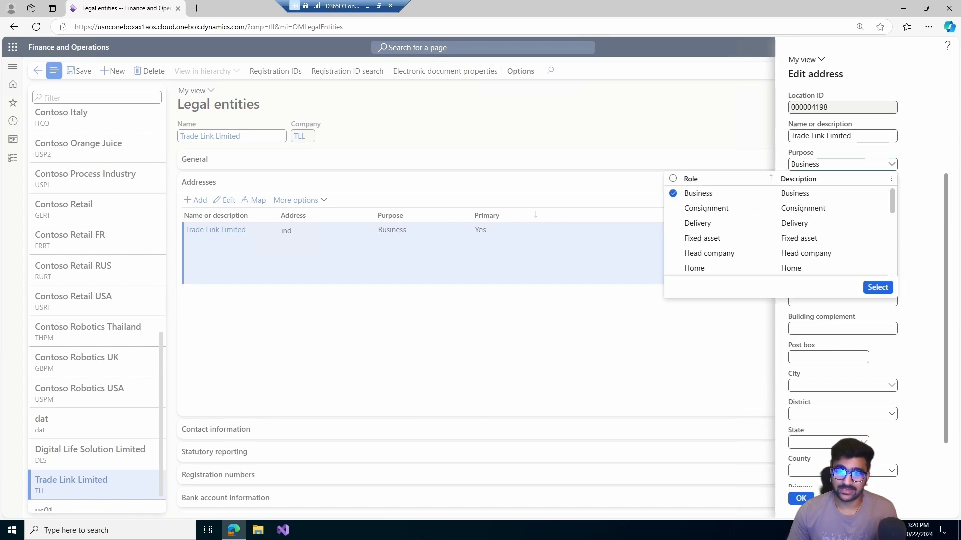
click(892, 165)
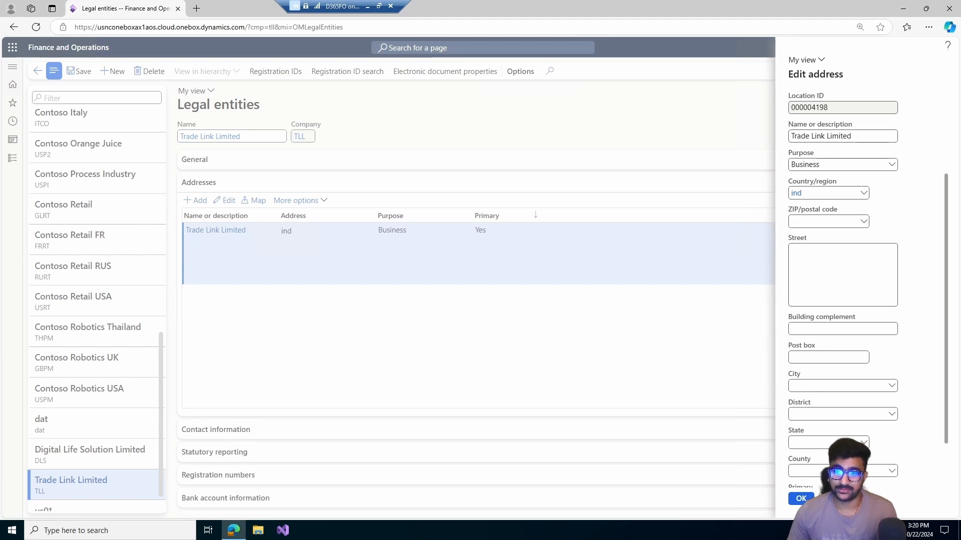
- Set the business address's ZIP/postal code to 302022 from the lookup so its street, state and county are filled in
click(864, 222)
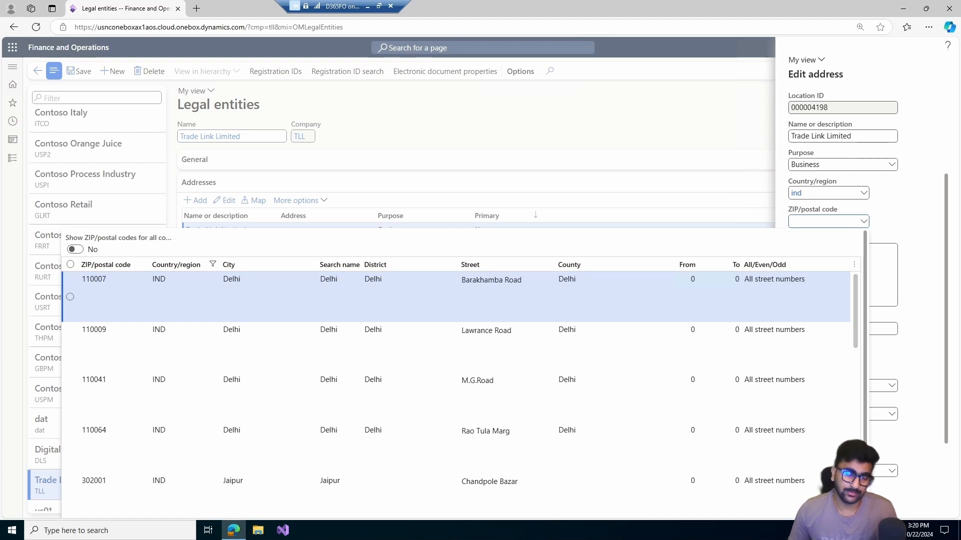
key(Page_Down)
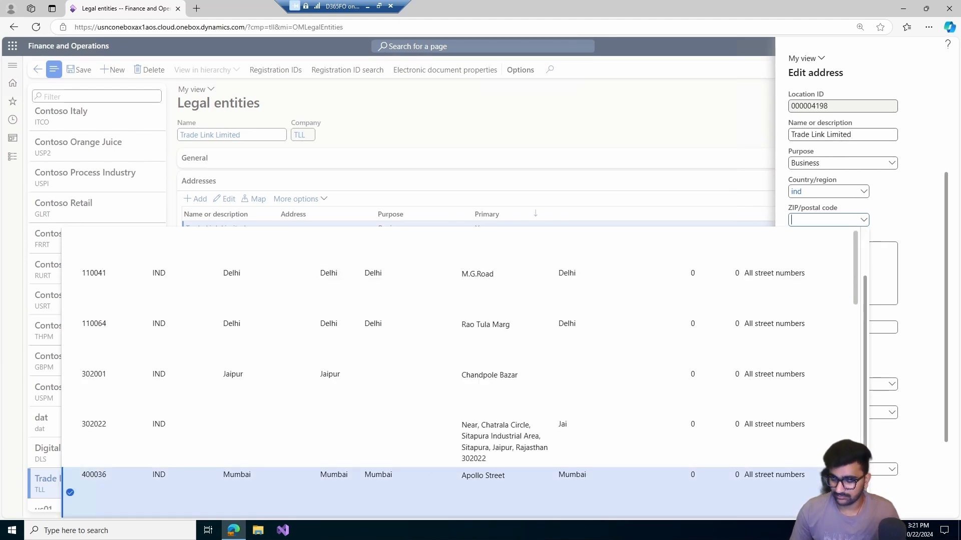
text(30)
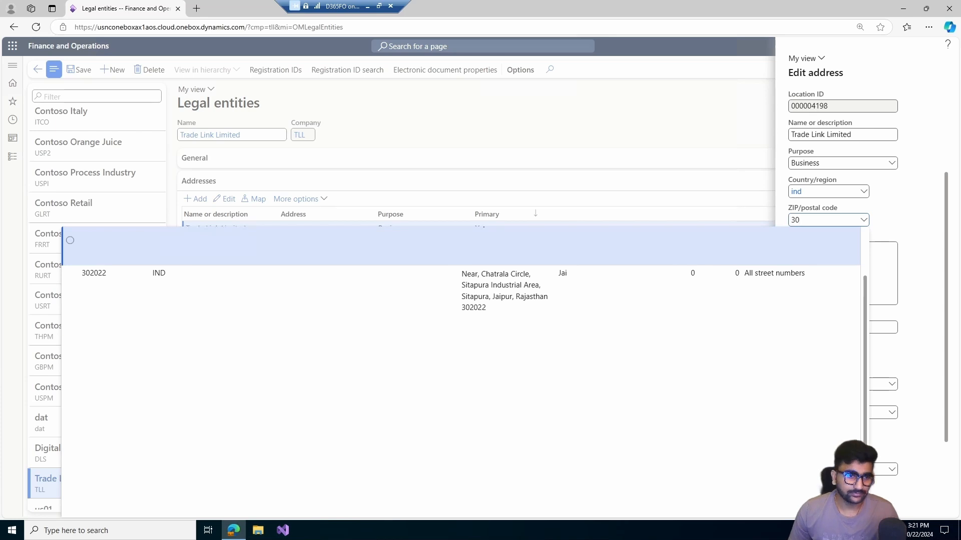
key(Down)
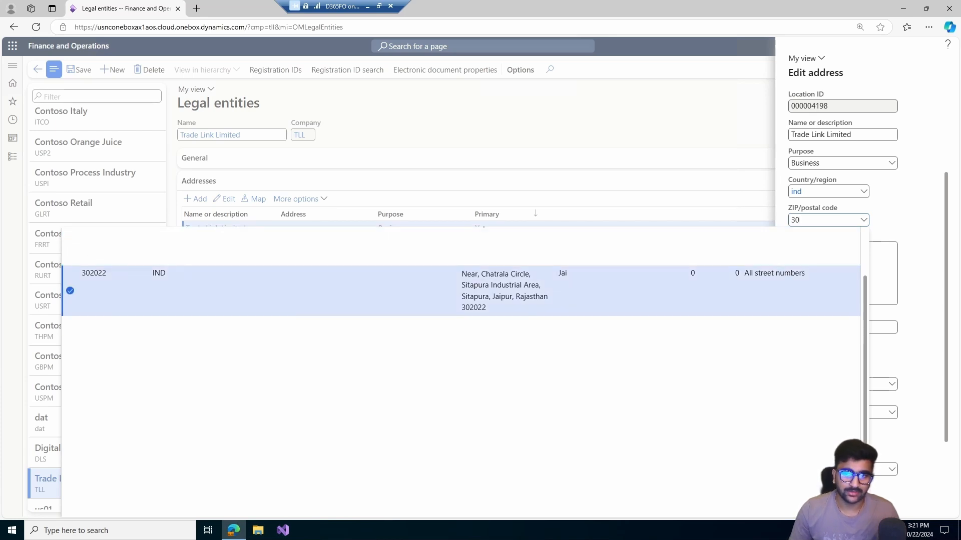
key(Return)
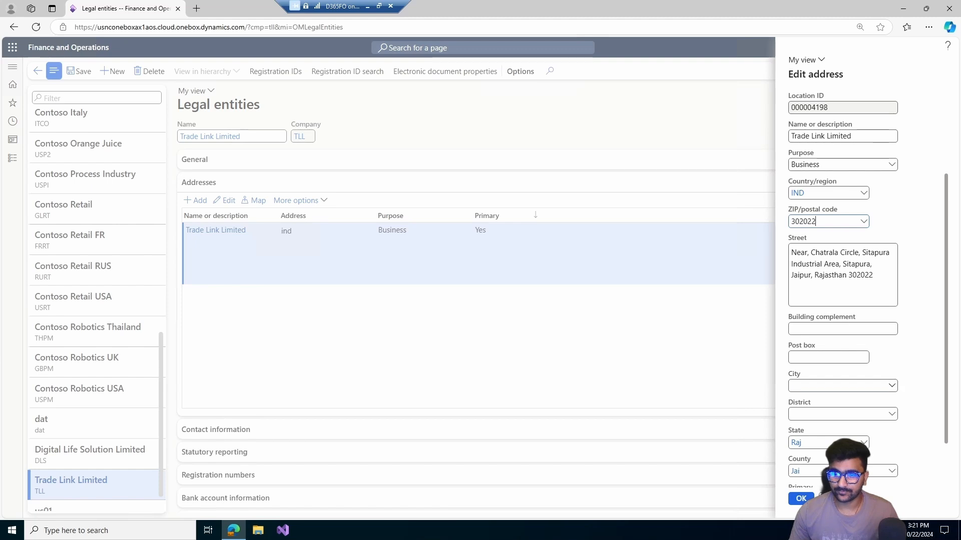
- Save the edited business address and widen the Address column of the address grid
click(892, 386)
click(891, 386)
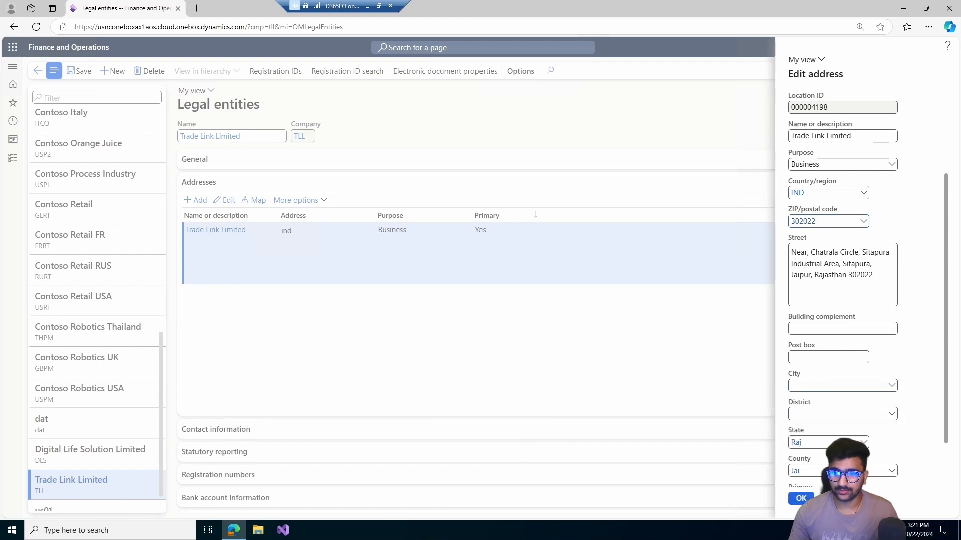
scroll(845, 256, down, 1)
scroll(846, 256, up, 1)
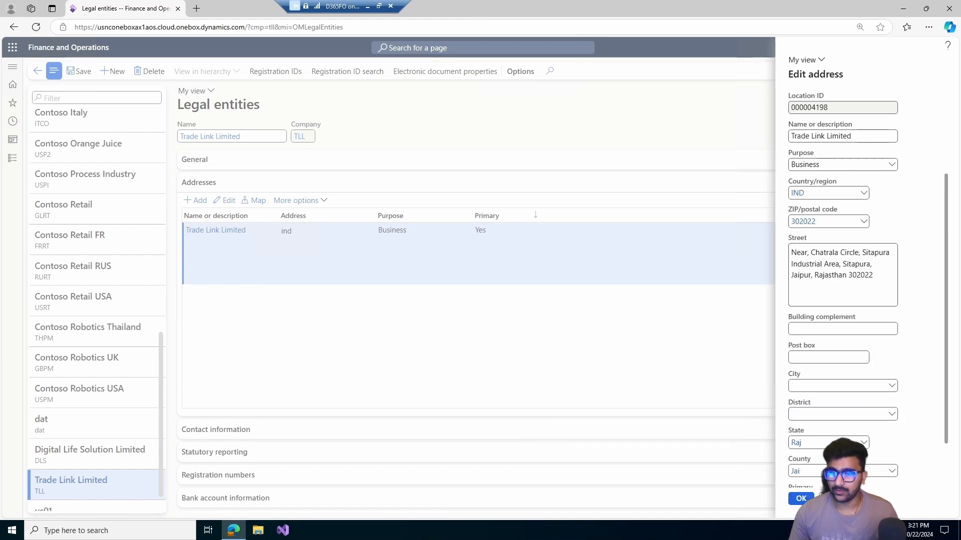
scroll(843, 300, down, 1)
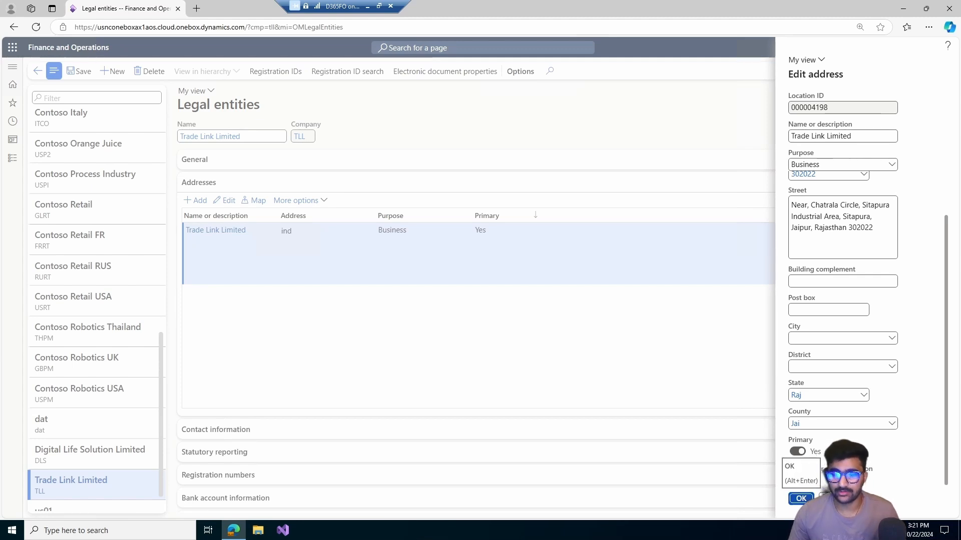
click(801, 498)
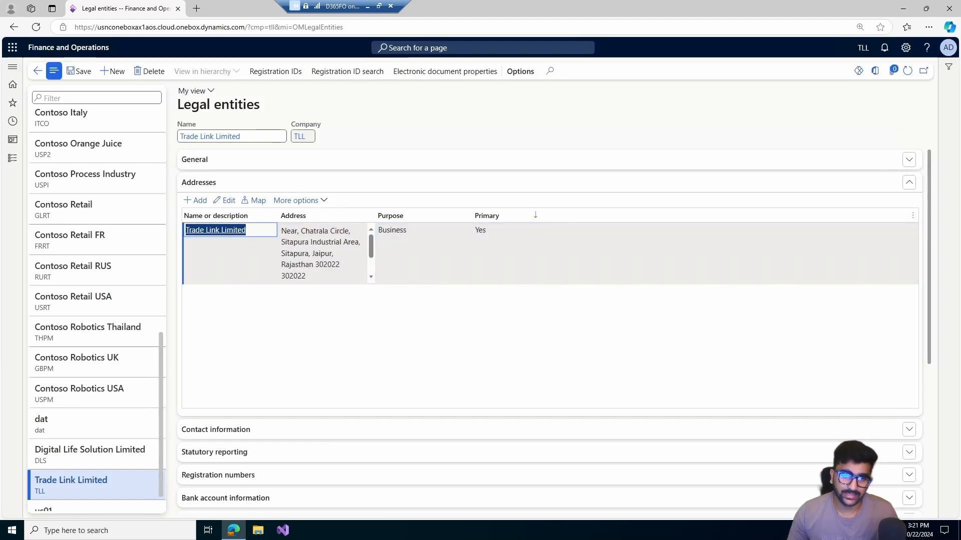
drag(376, 216, 416, 216)
scroll(346, 253, up, 1)
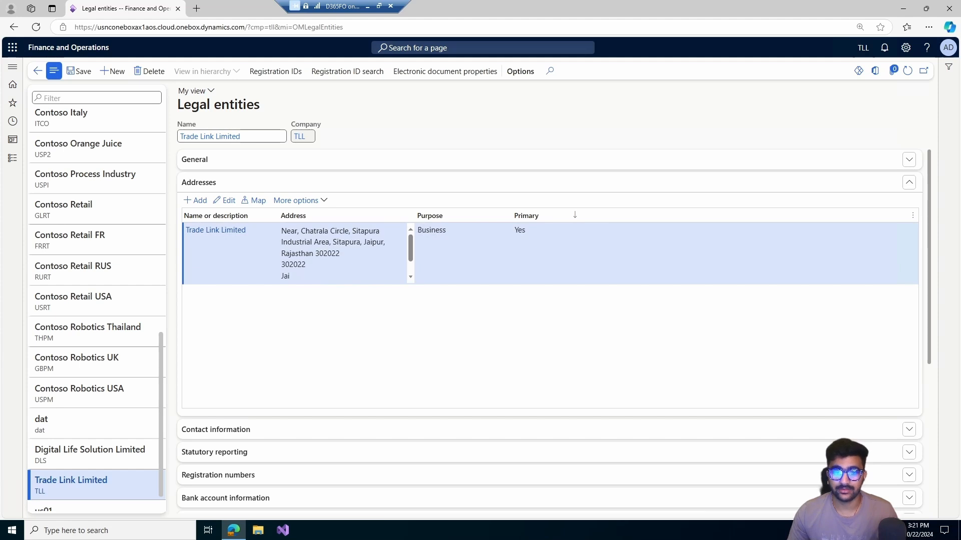
- Add a new address named Delivery and change its purpose from Business to Delivery only
click(195, 200)
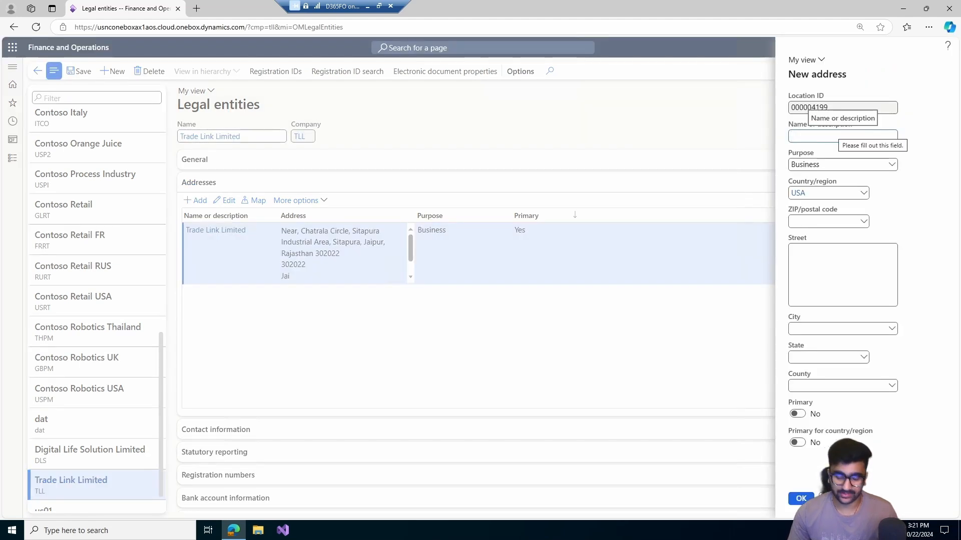
text(De)
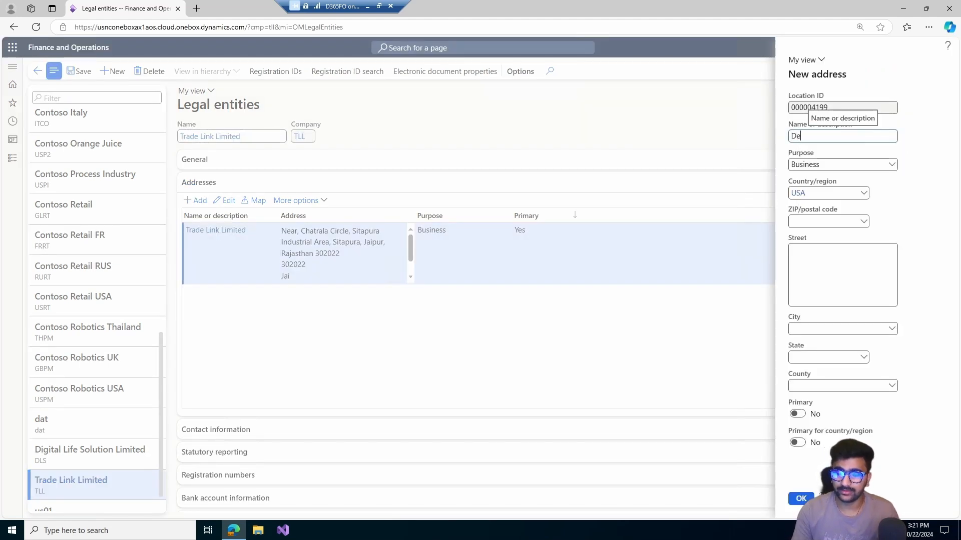
key(BackSpace)
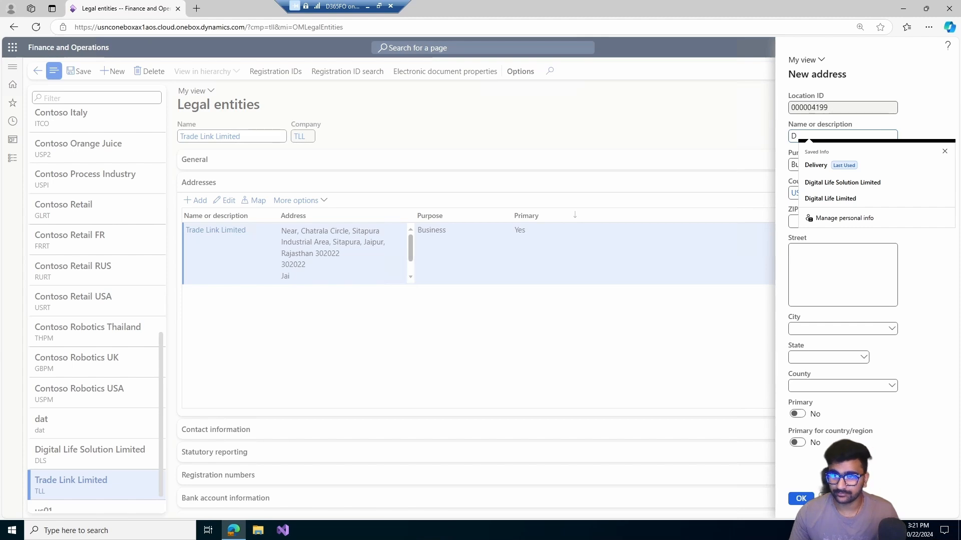
key(Down)
key(Return)
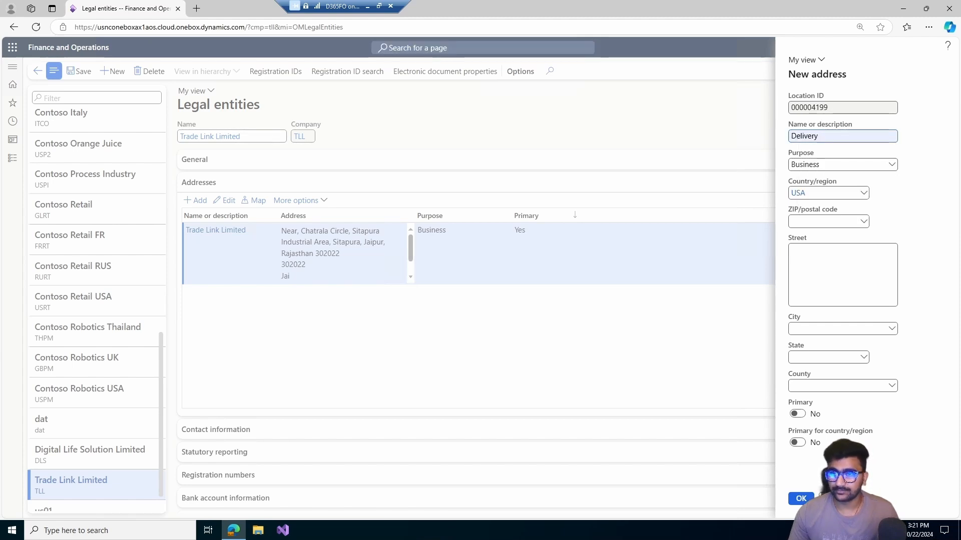
click(891, 164)
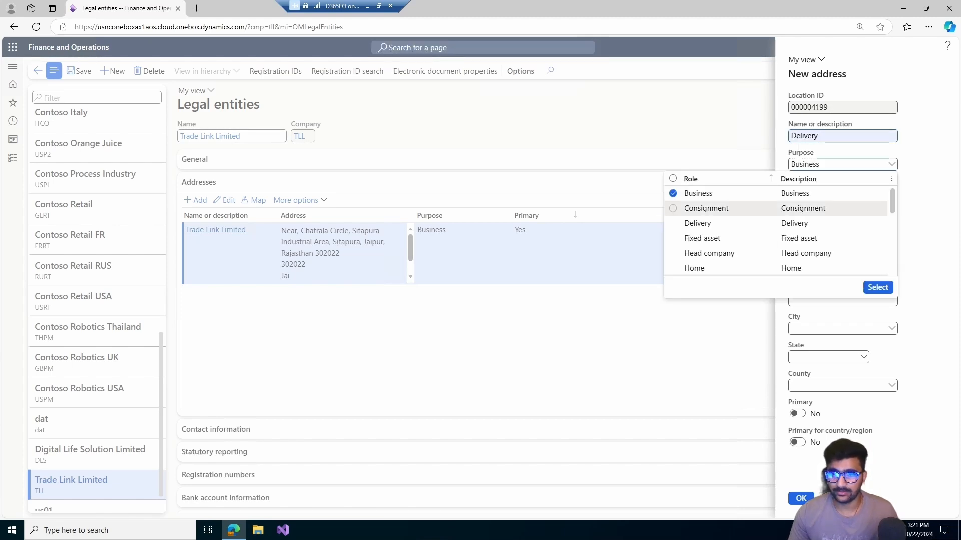
click(673, 223)
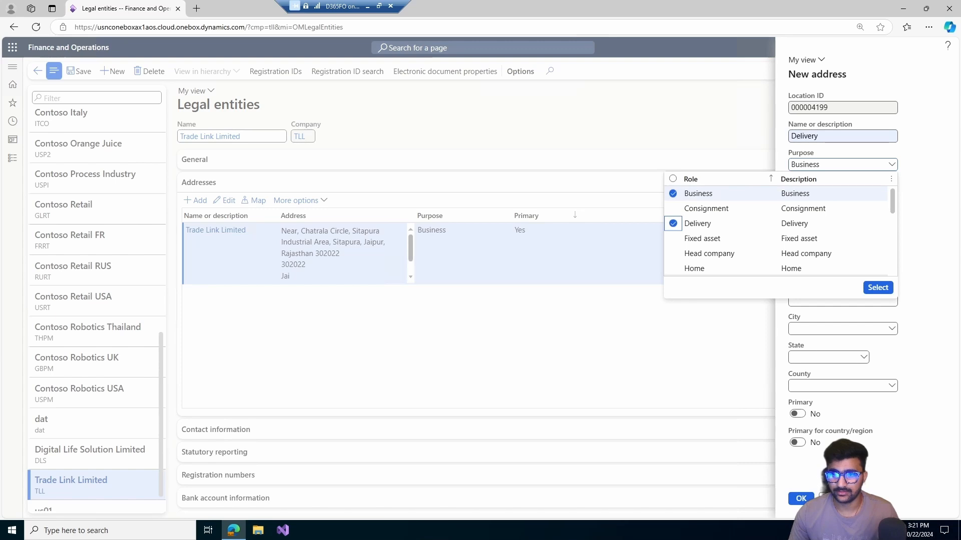
click(673, 193)
click(878, 288)
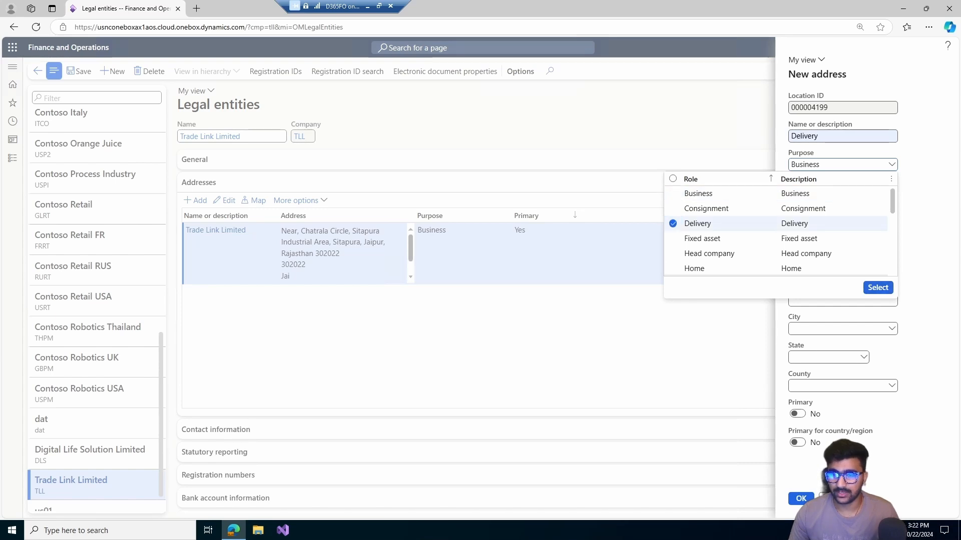
- Set the Delivery address's country/region to IND and accept re-entering the address data
key(Tab)
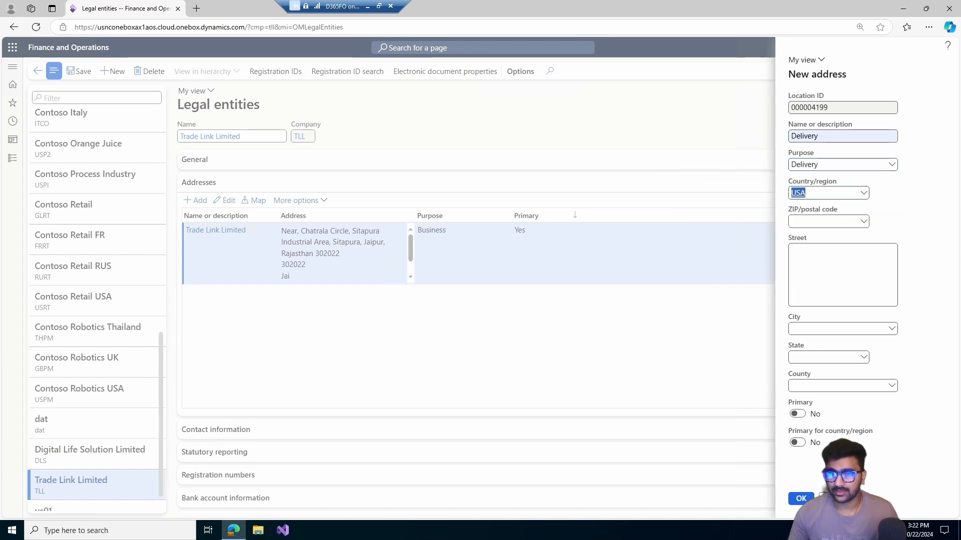
text(ind)
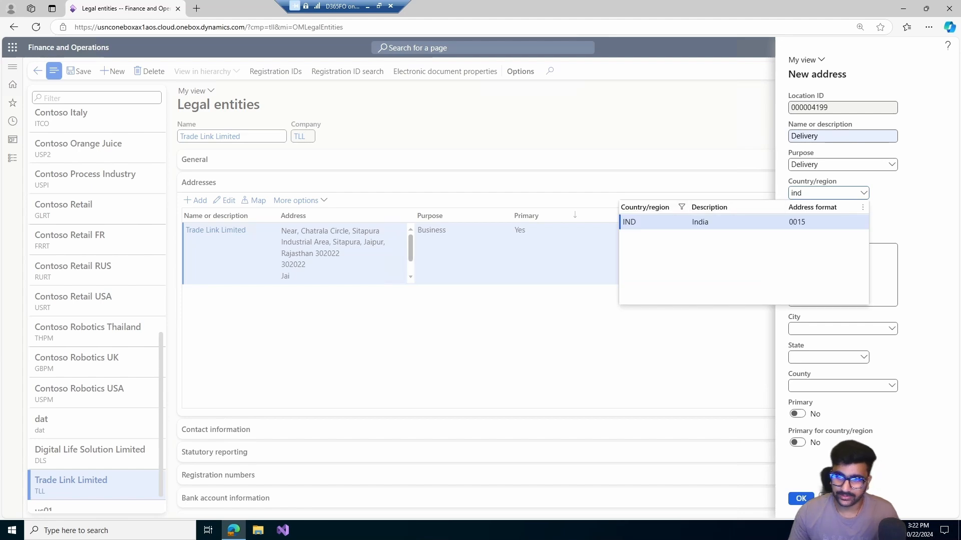
key(Tab)
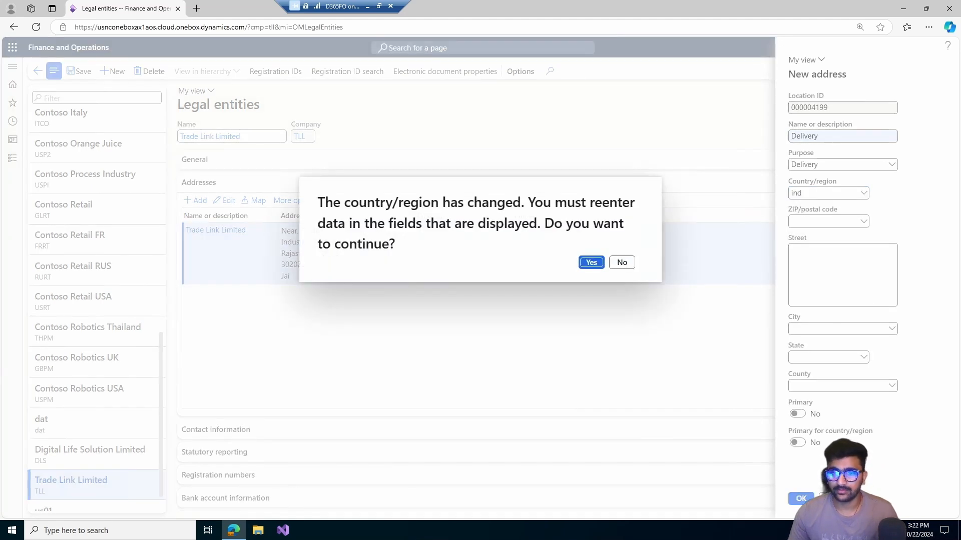
key(Return)
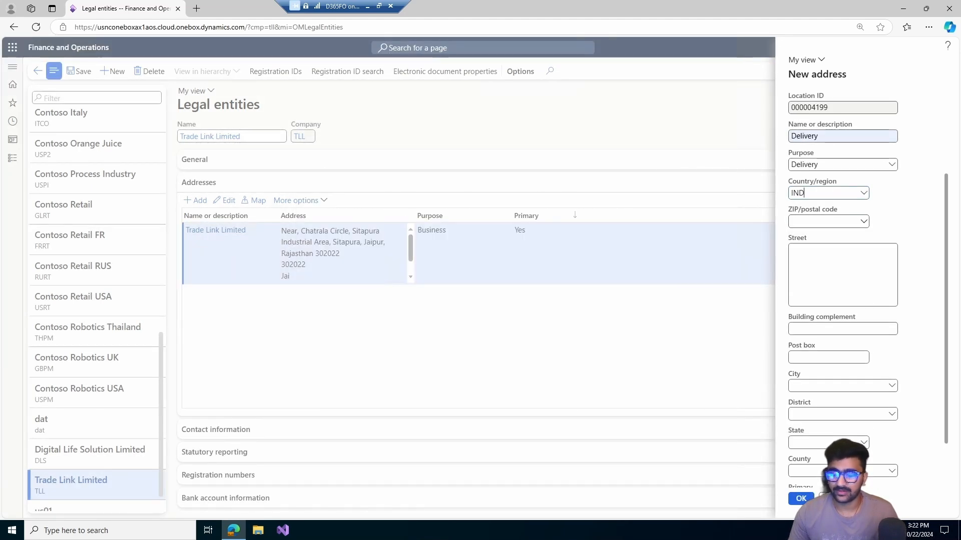
- Choose the lookup entry with ZIP/postal code 302001 for the Delivery address and save the address
text(3)
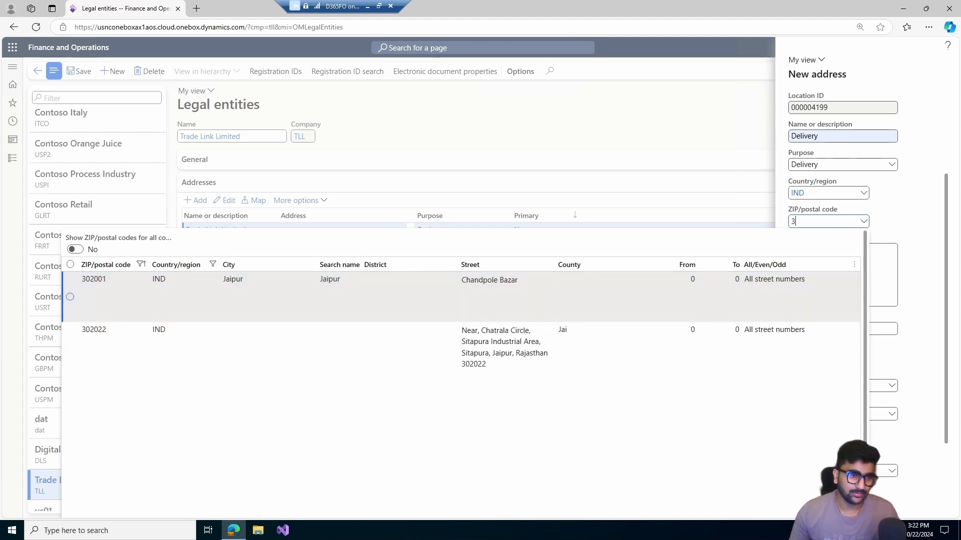
click(330, 281)
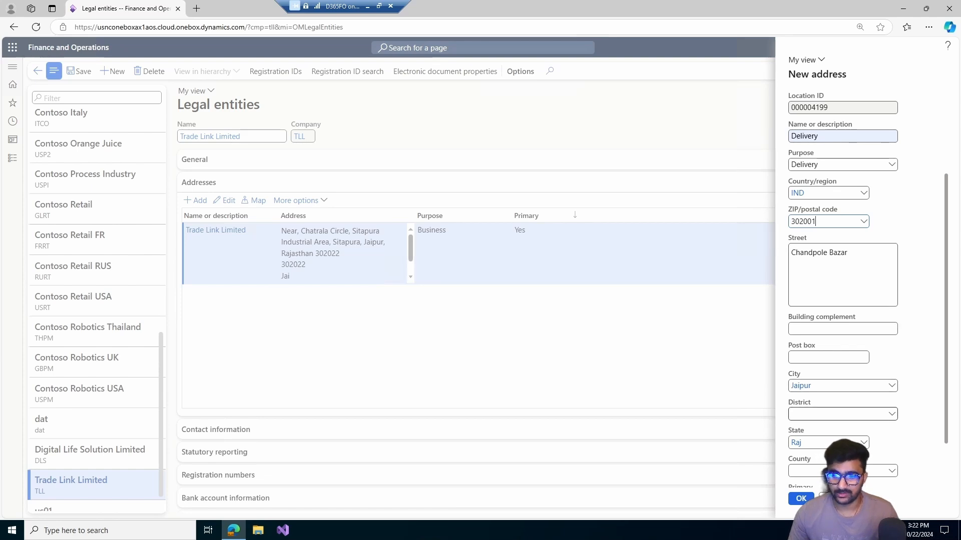
scroll(800, 388, down, 1)
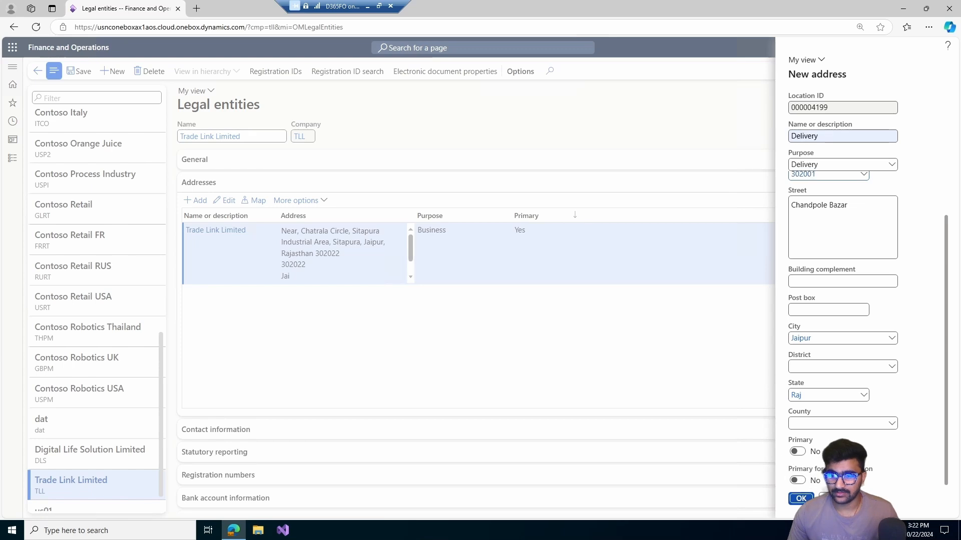
click(795, 499)
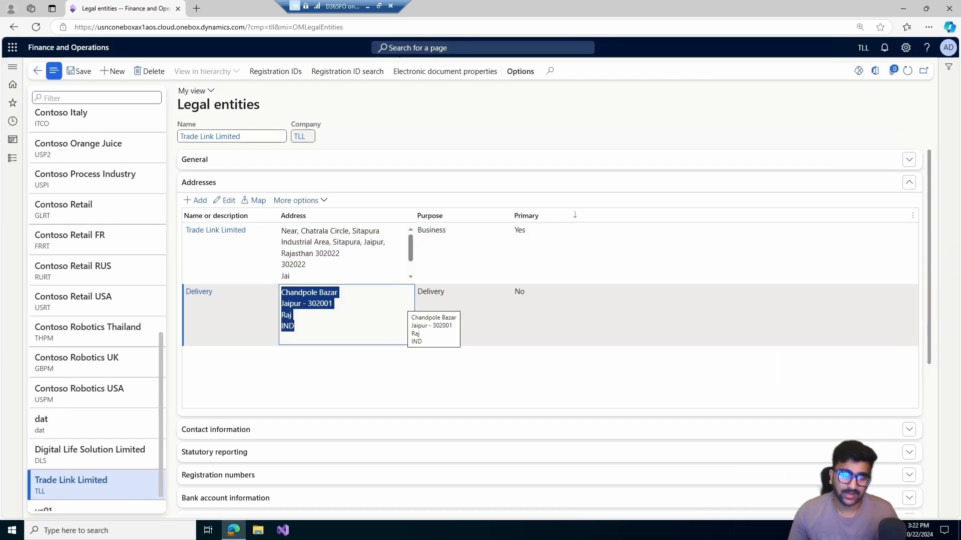
scroll(345, 253, down, 1)
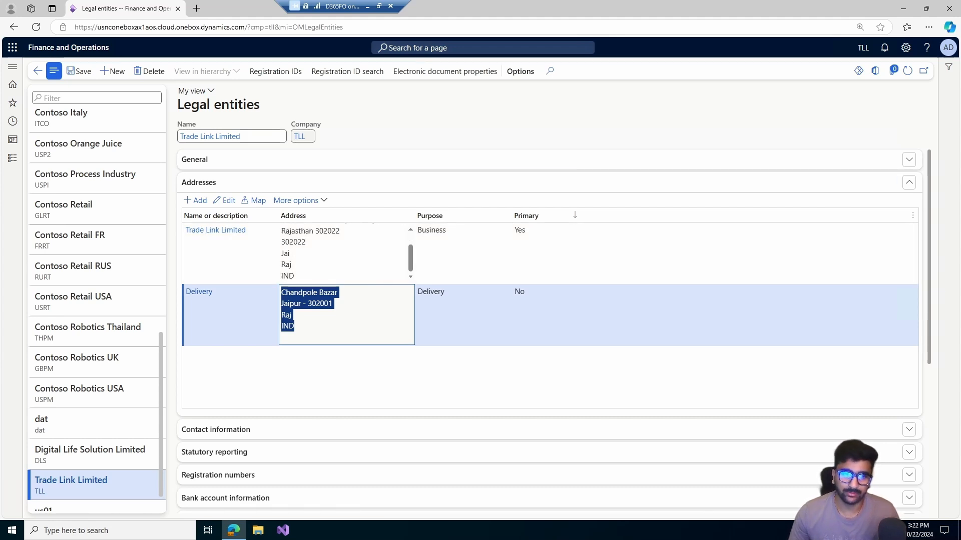
- Add a contact information record described as Phone with type Phone and enter the company's phone number
click(200, 182)
click(216, 205)
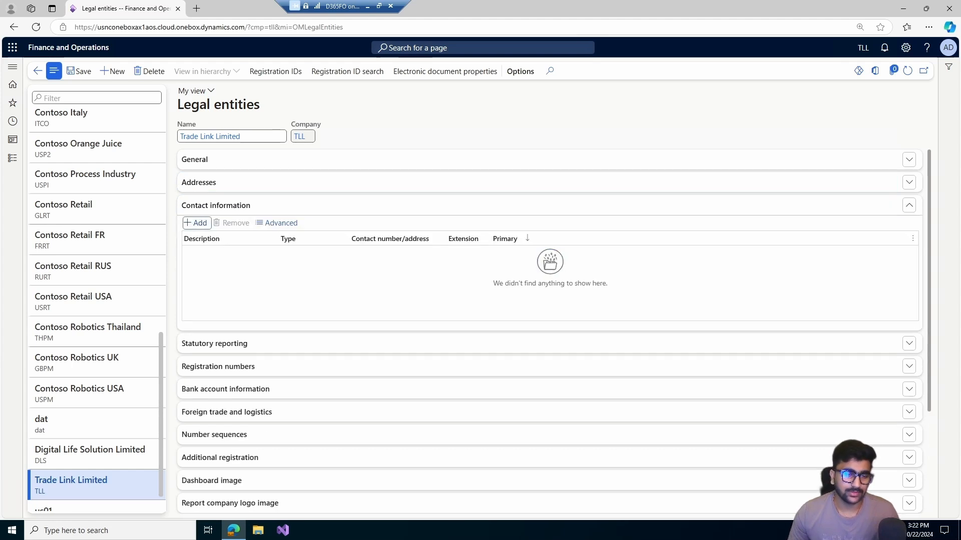
click(195, 223)
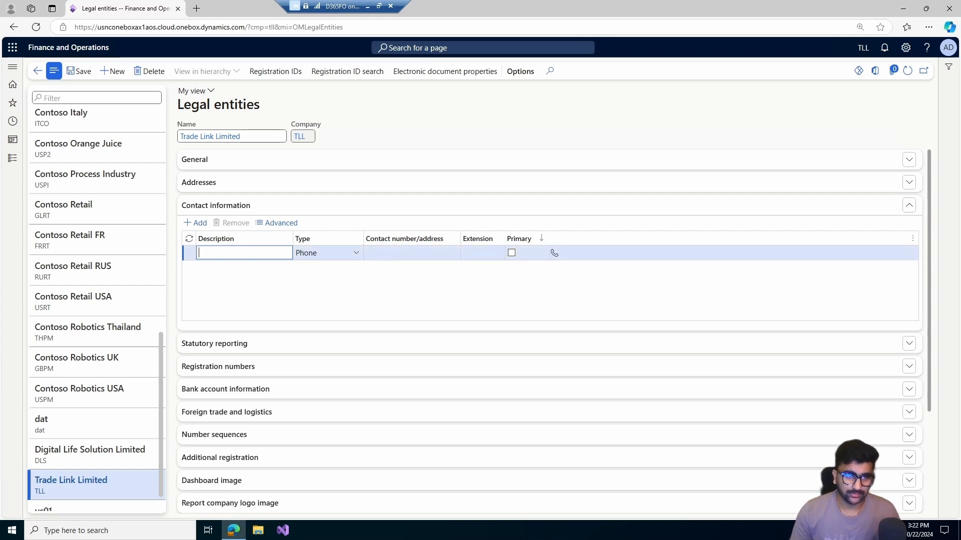
text(Phone)
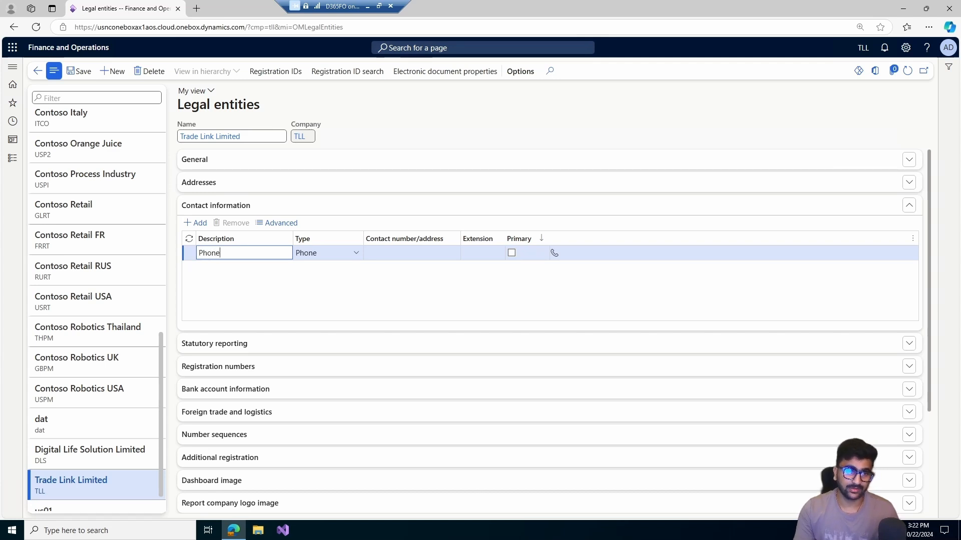
key(Tab)
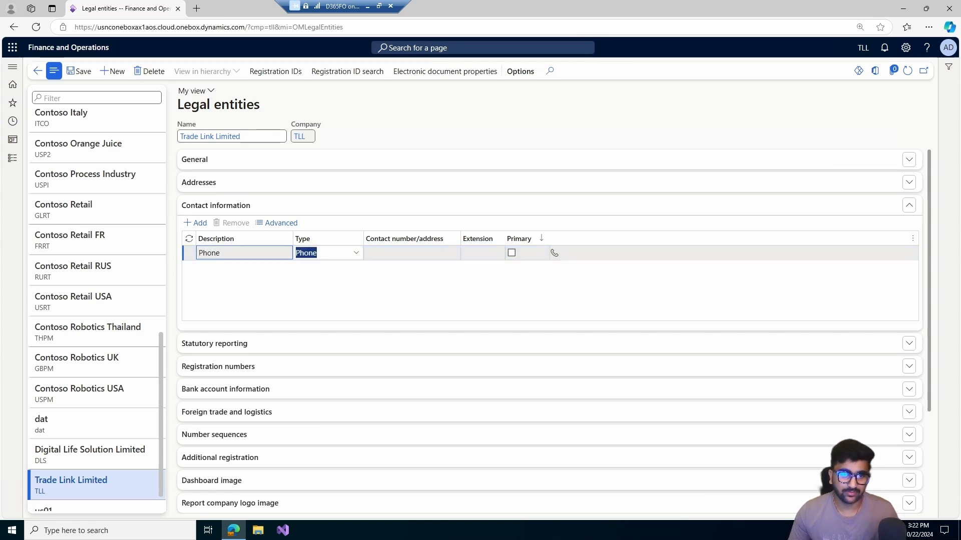
key(Tab)
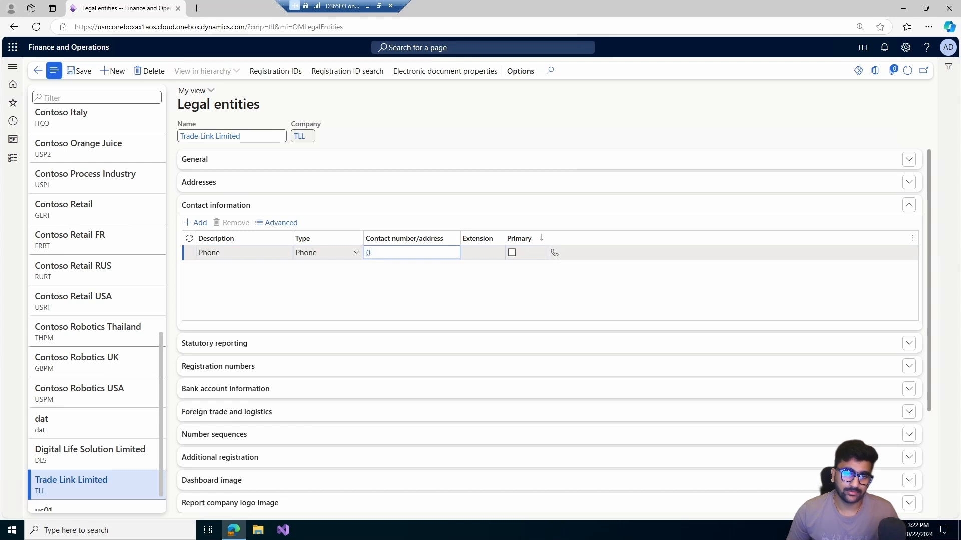
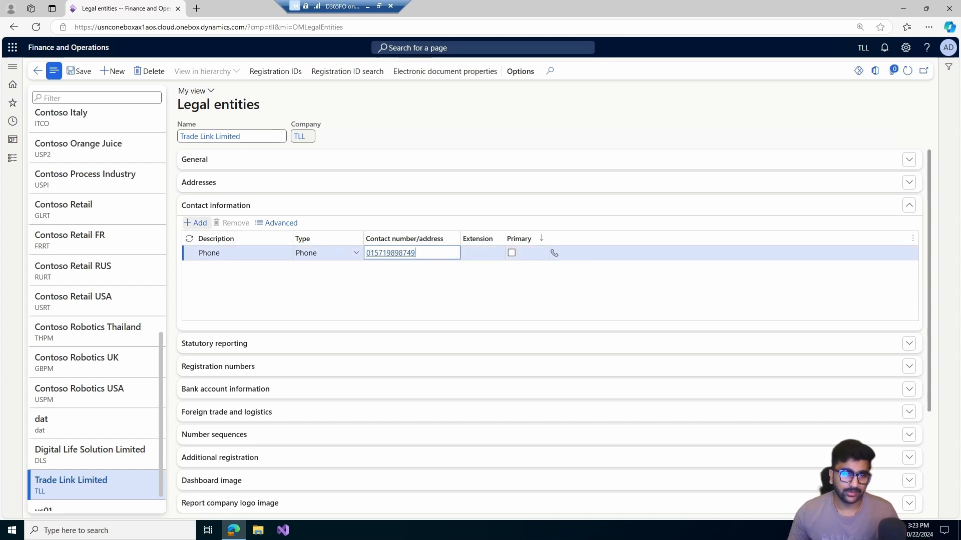
- Add a second contact record described as Email, set its type to Email address and enter the company's e-mail address
click(196, 223)
text(E)
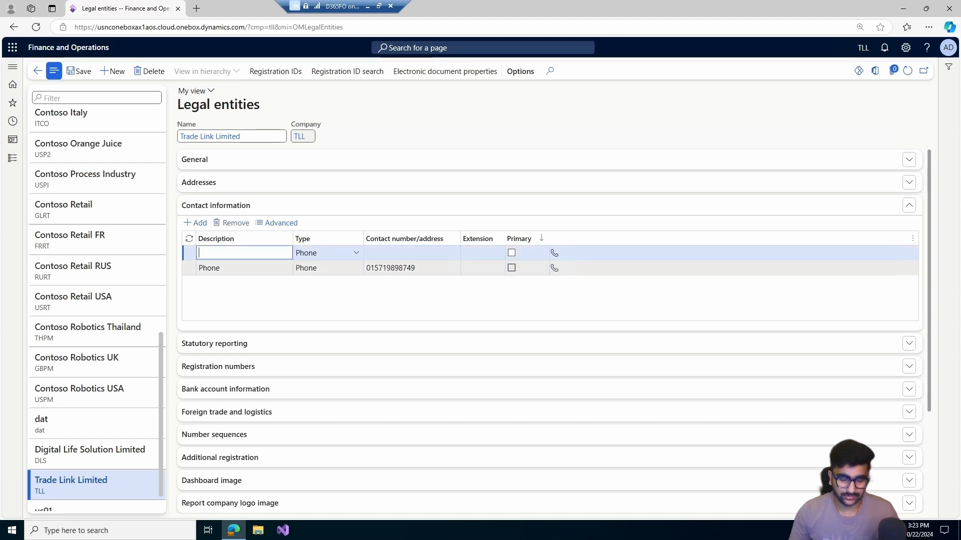
text(mail)
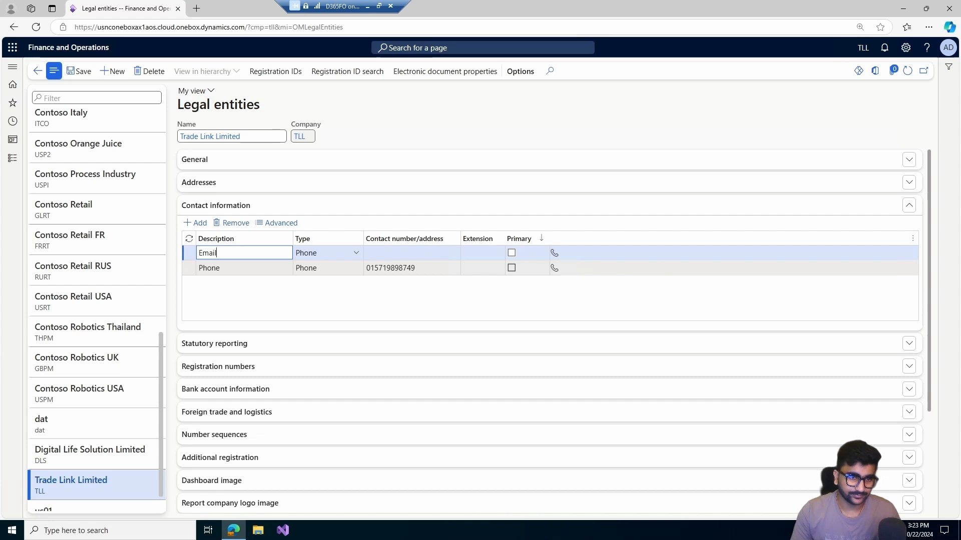
key(Tab)
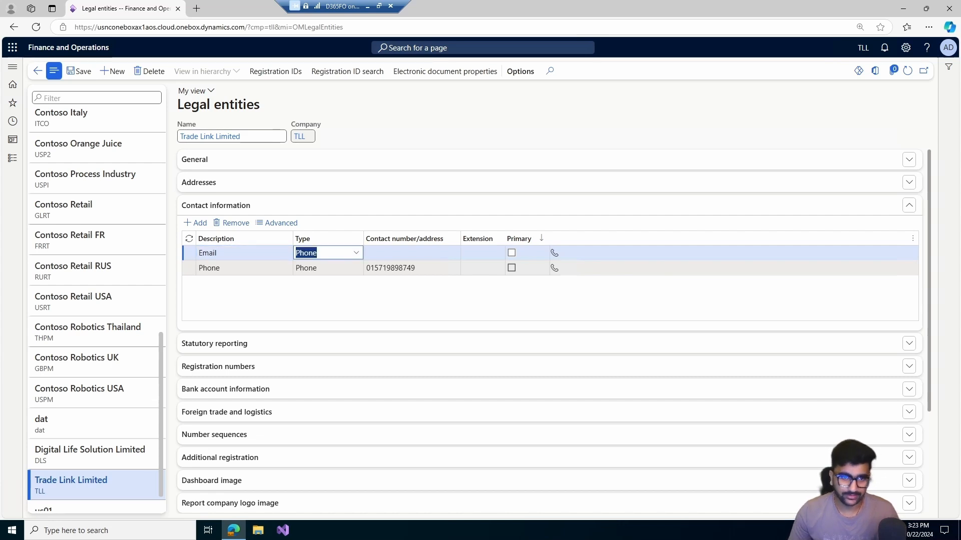
key(alt+Down)
key(Down)
key(Return)
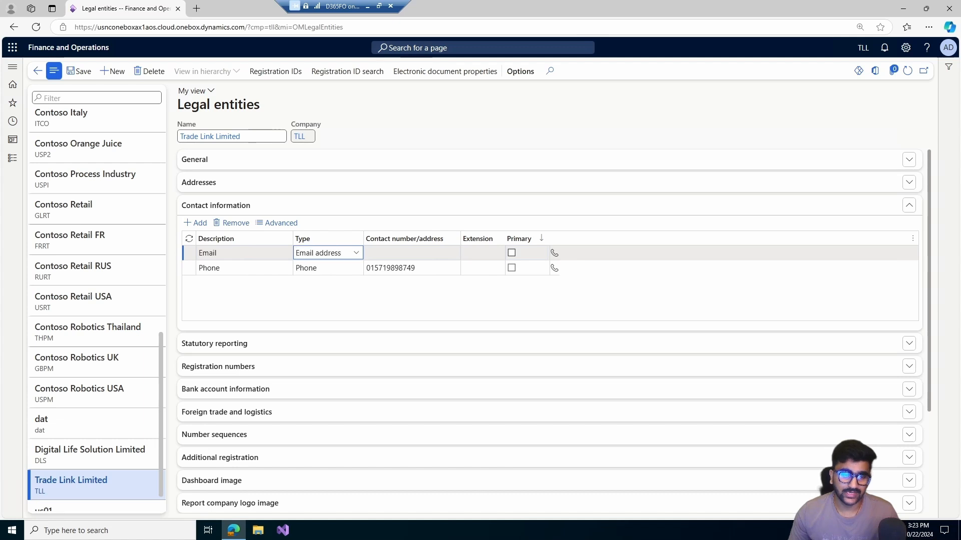
key(alt+Down)
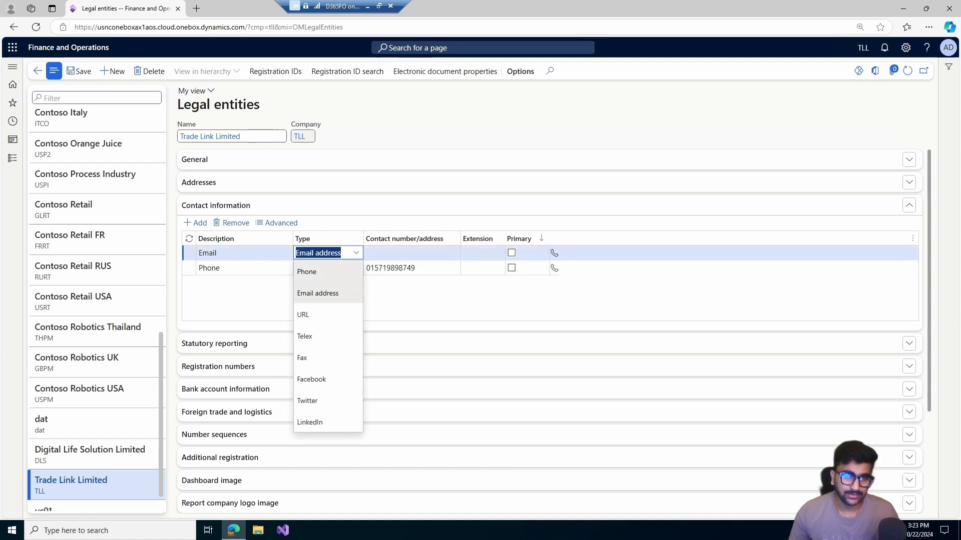
key(Return)
key(Tab)
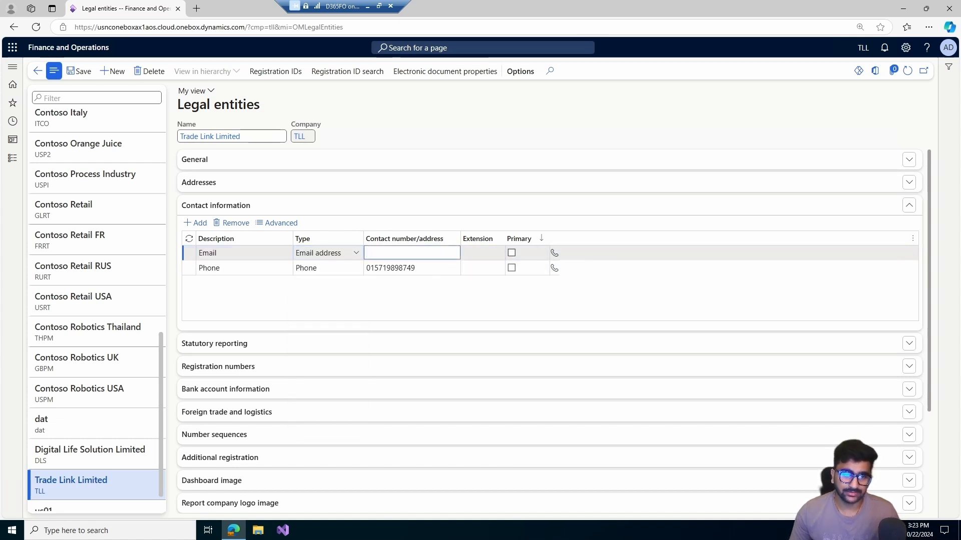
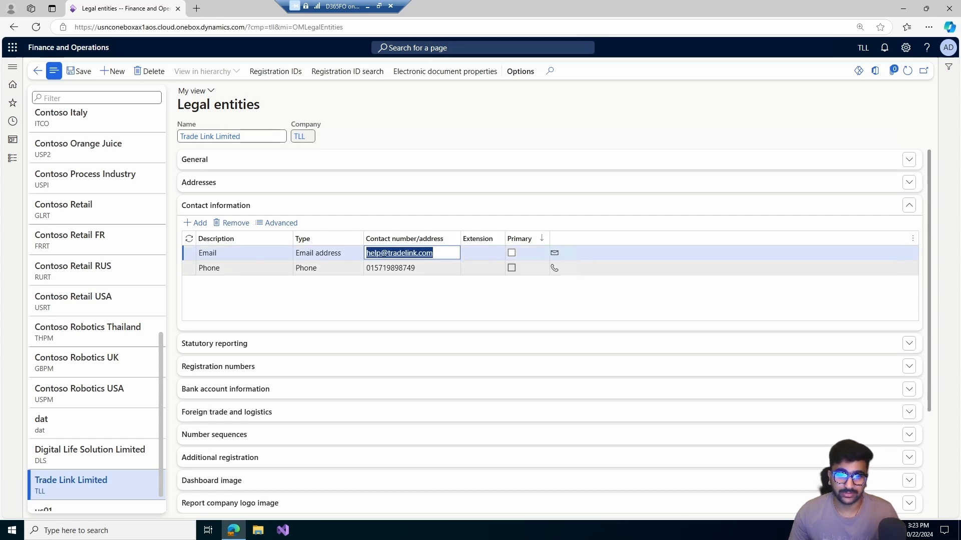
click(511, 253)
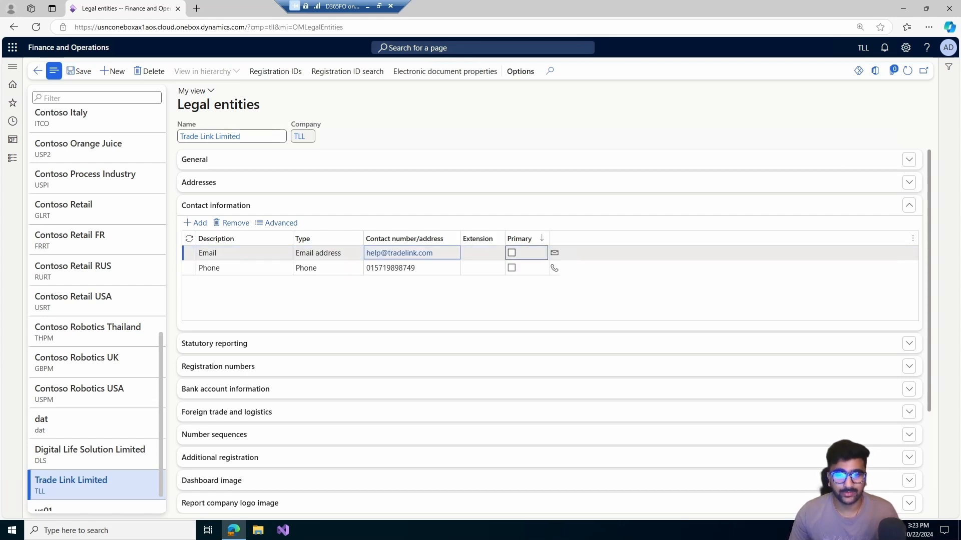
click(511, 268)
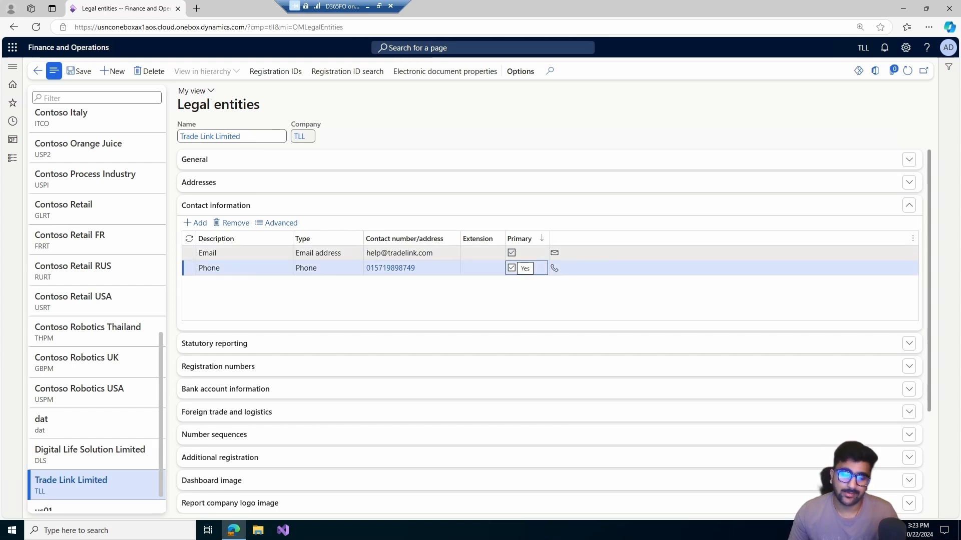
click(511, 253)
click(511, 268)
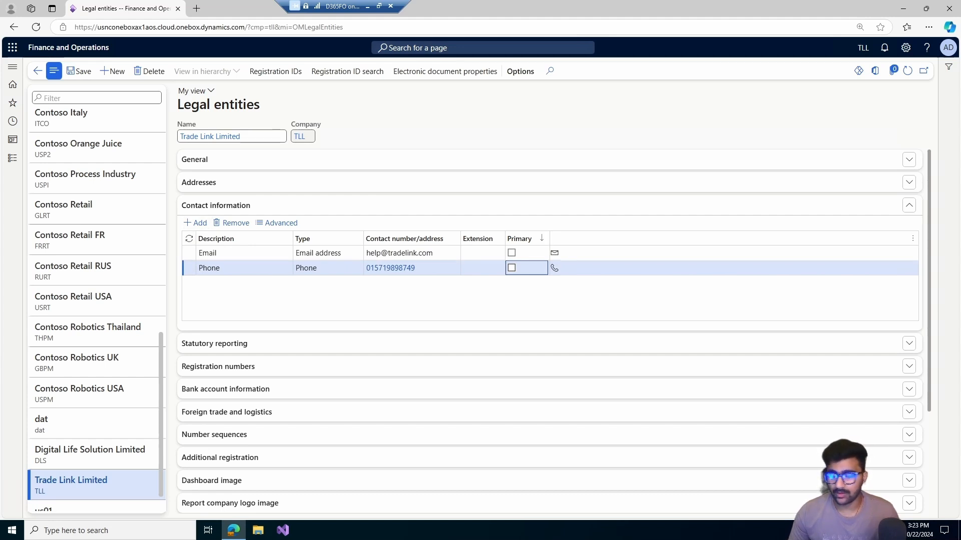
- Close the contact information and display the legal entity's Registration numbers details
click(215, 206)
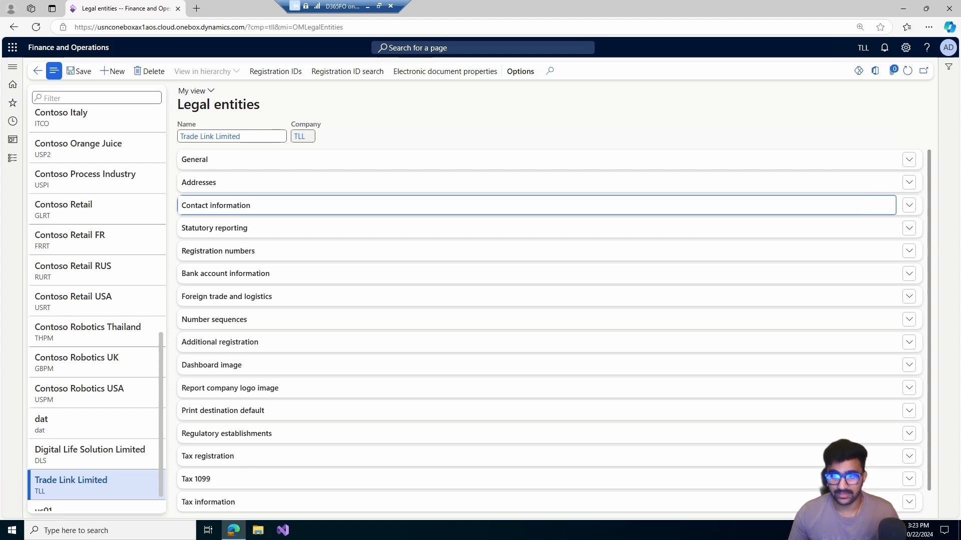
click(218, 251)
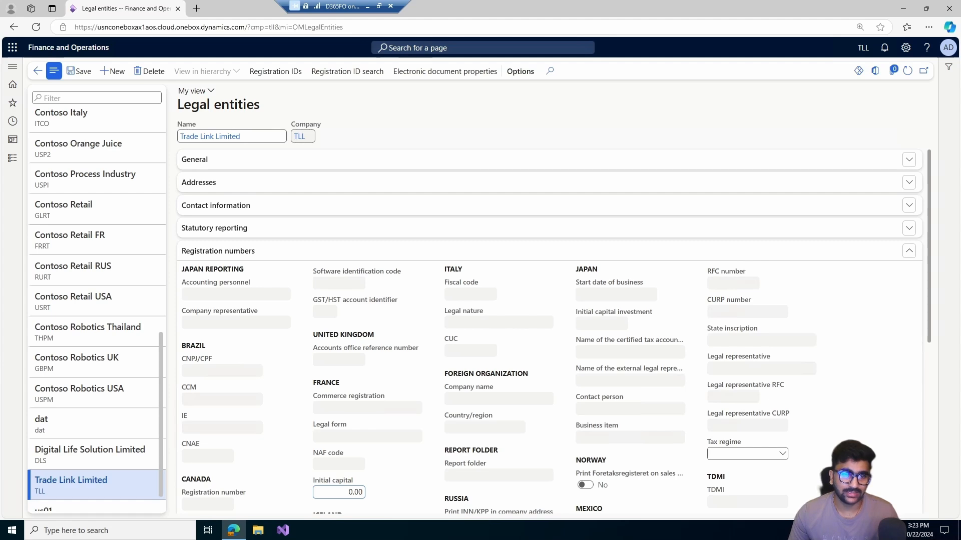